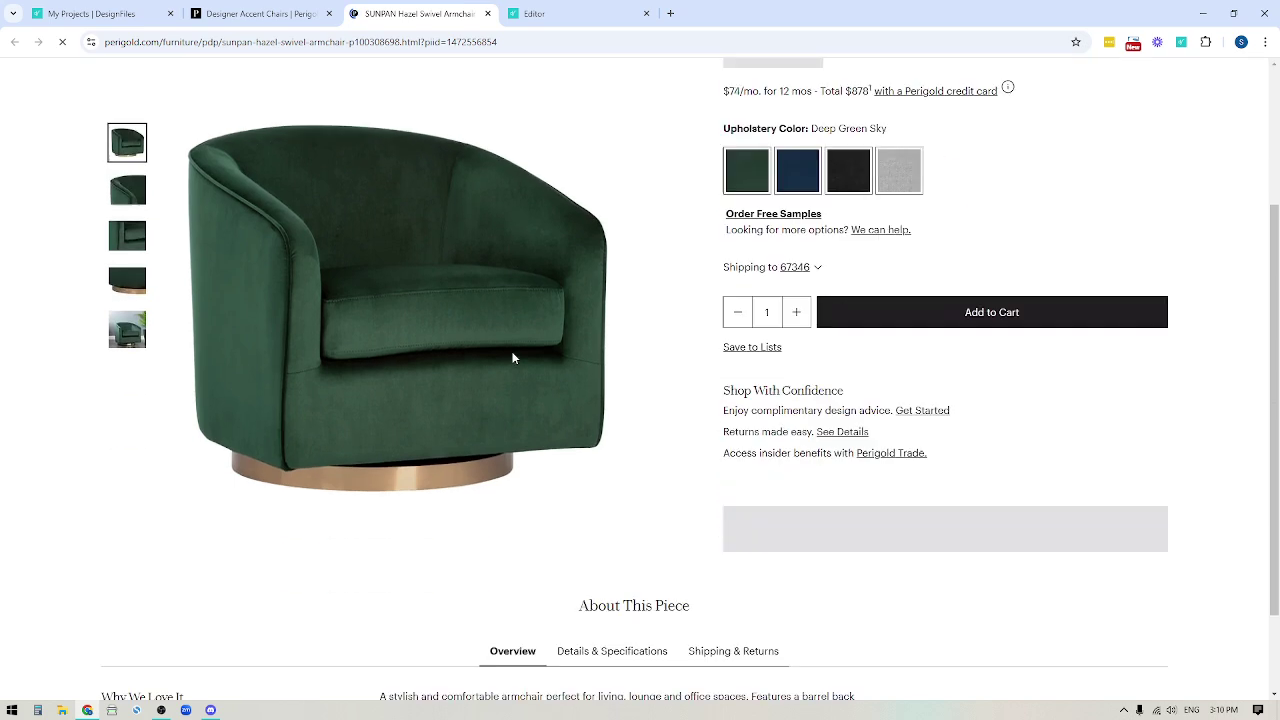
# Switch to DesignFiles and open the Product Clipper's install page in the Chrome Web Store.
pyautogui.scroll(3, 578, 405)
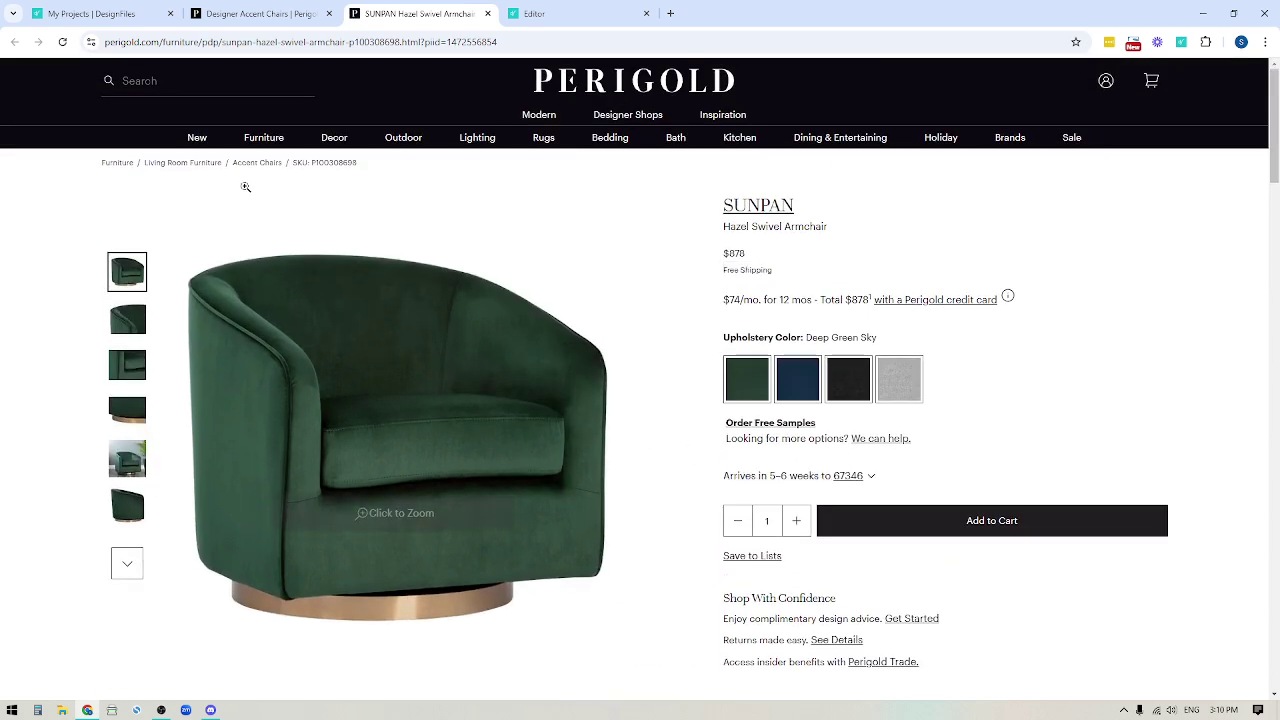
pyautogui.click(89, 14)
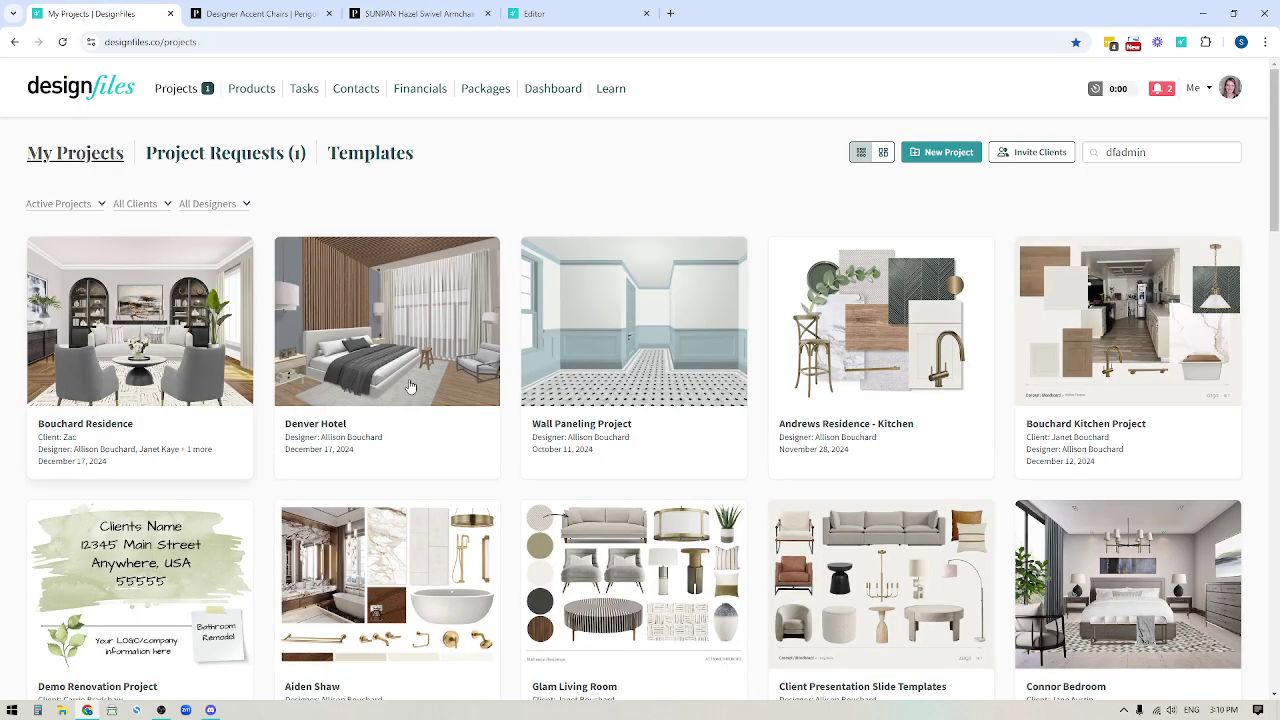
pyautogui.scroll(-3, 687, 509)
pyautogui.scroll(-2, 687, 509)
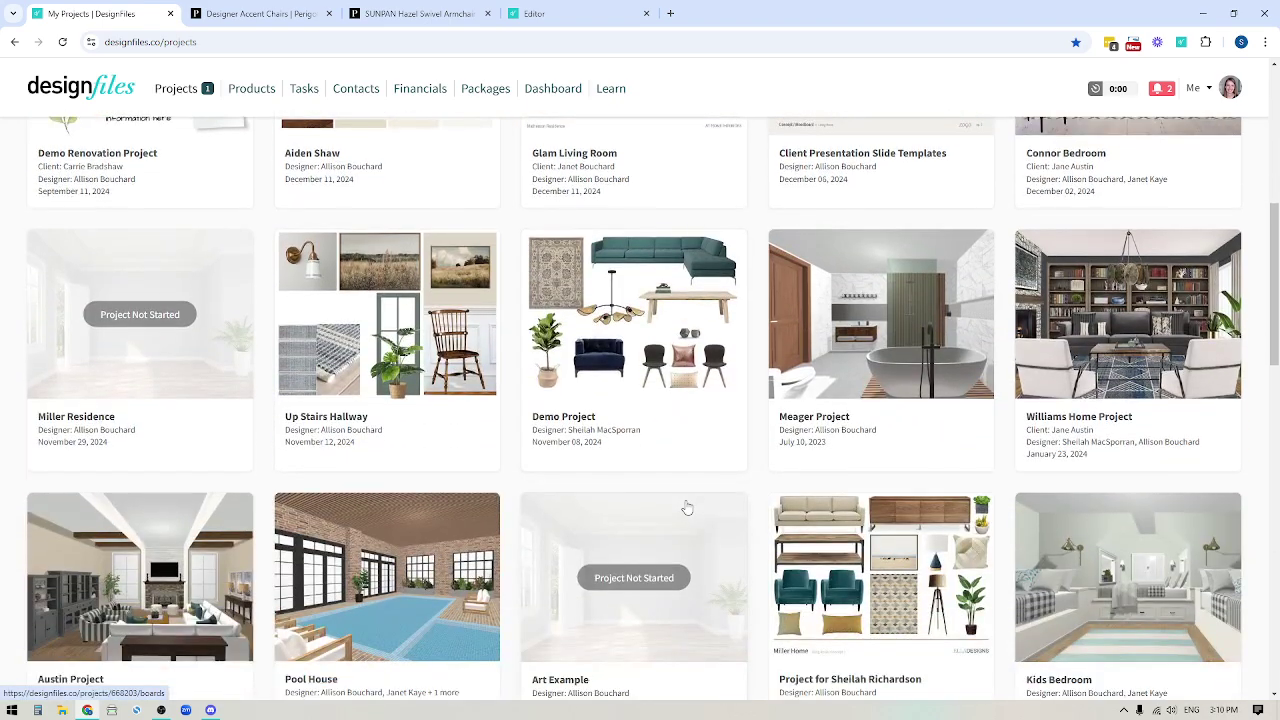
pyautogui.scroll(6, 687, 509)
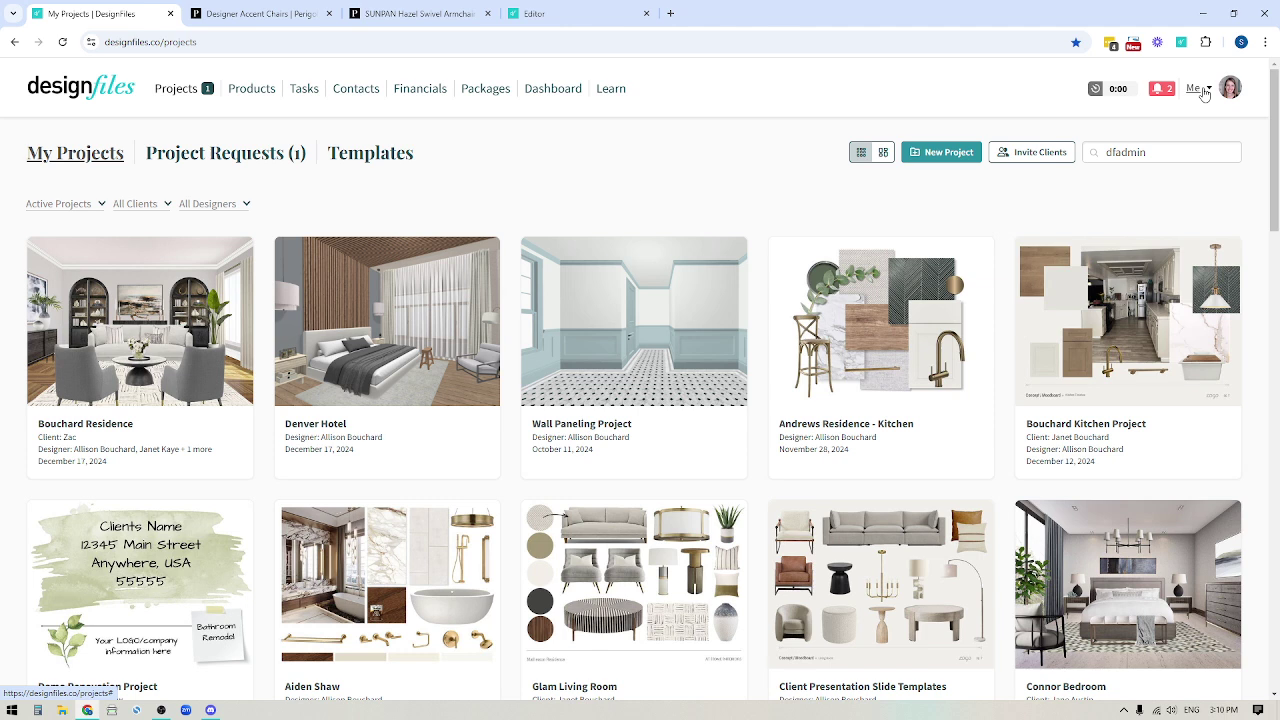
pyautogui.click(1196, 88)
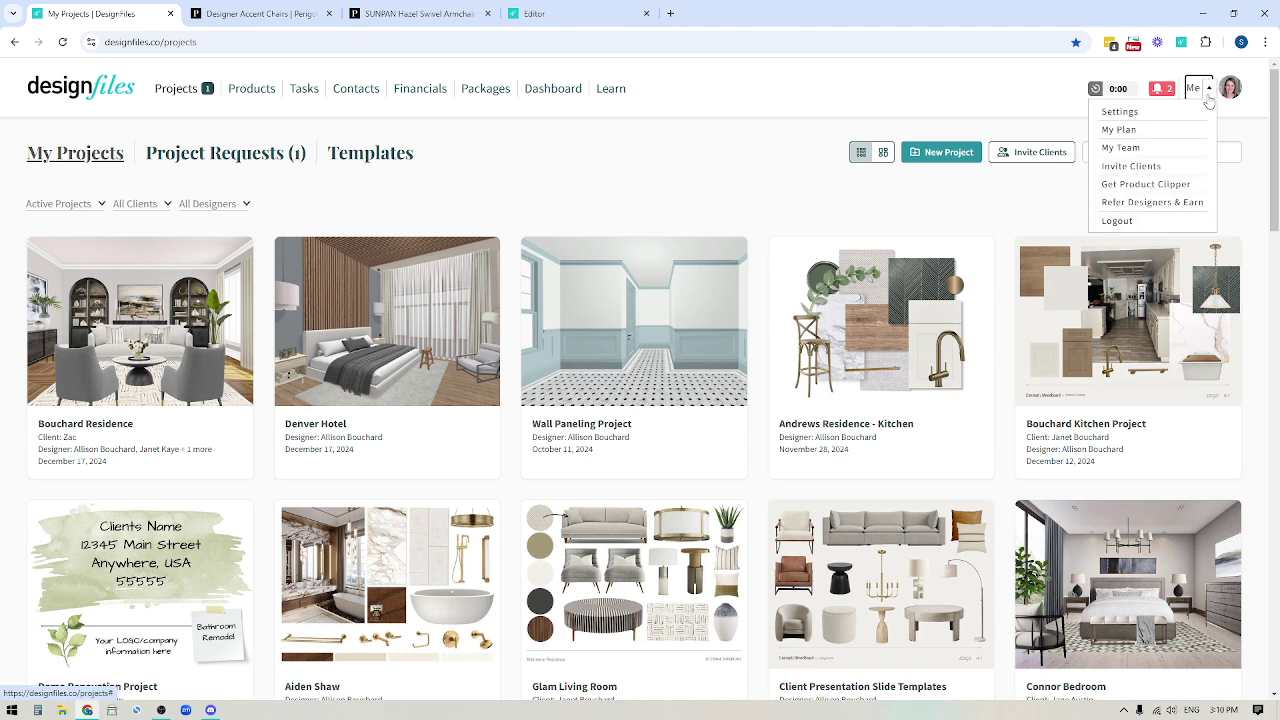
pyautogui.click(1133, 186)
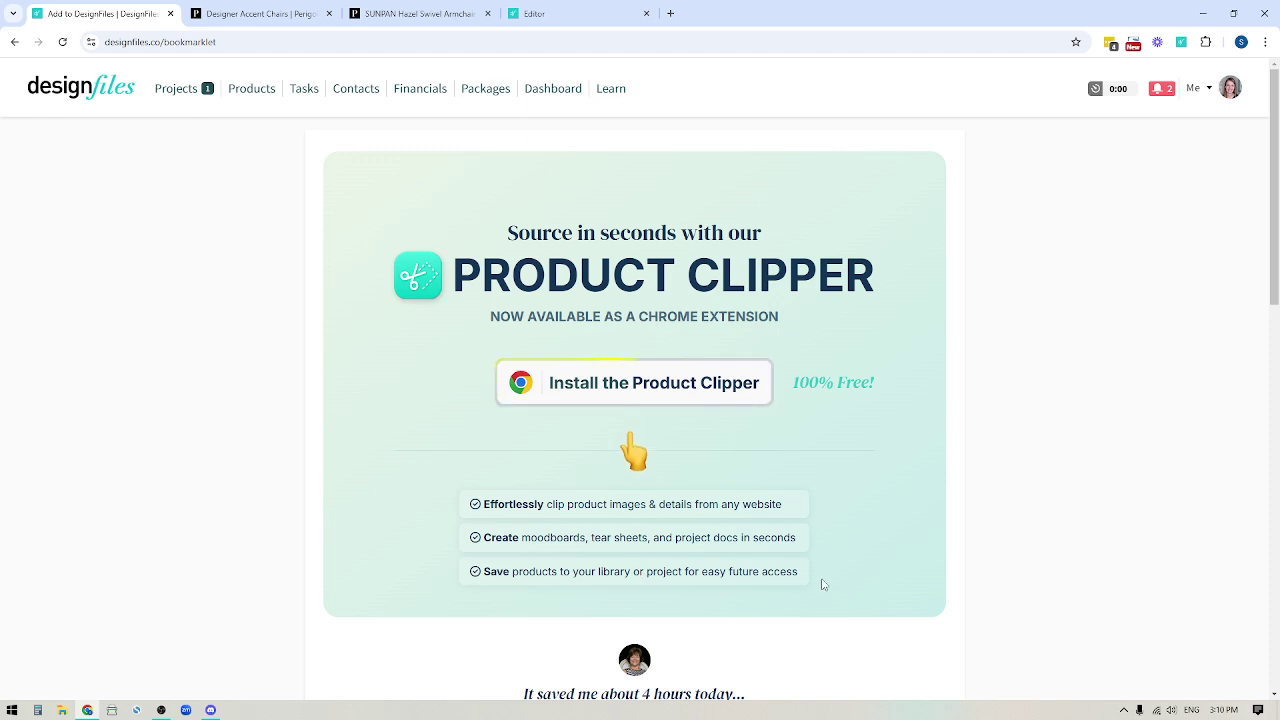
pyautogui.click(663, 391)
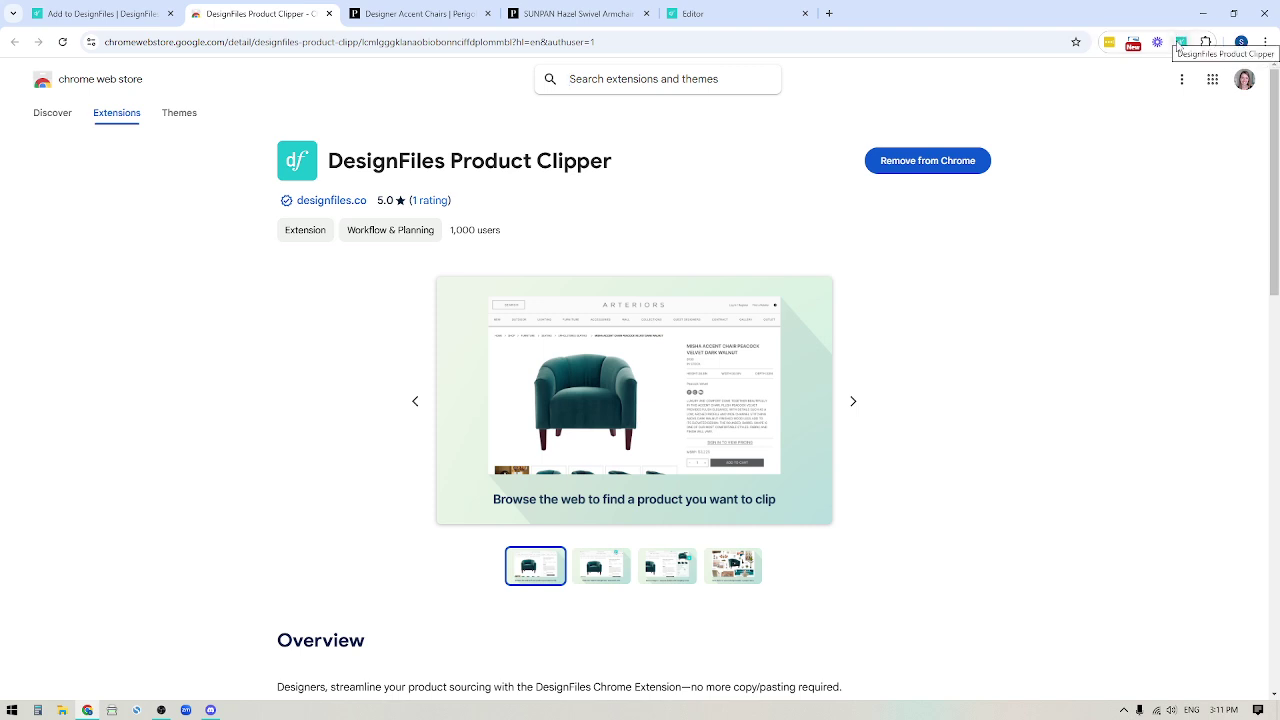
# Unpin the DesignFiles Product Clipper from the browser's extensions and pin it again.
pyautogui.click(1207, 45)
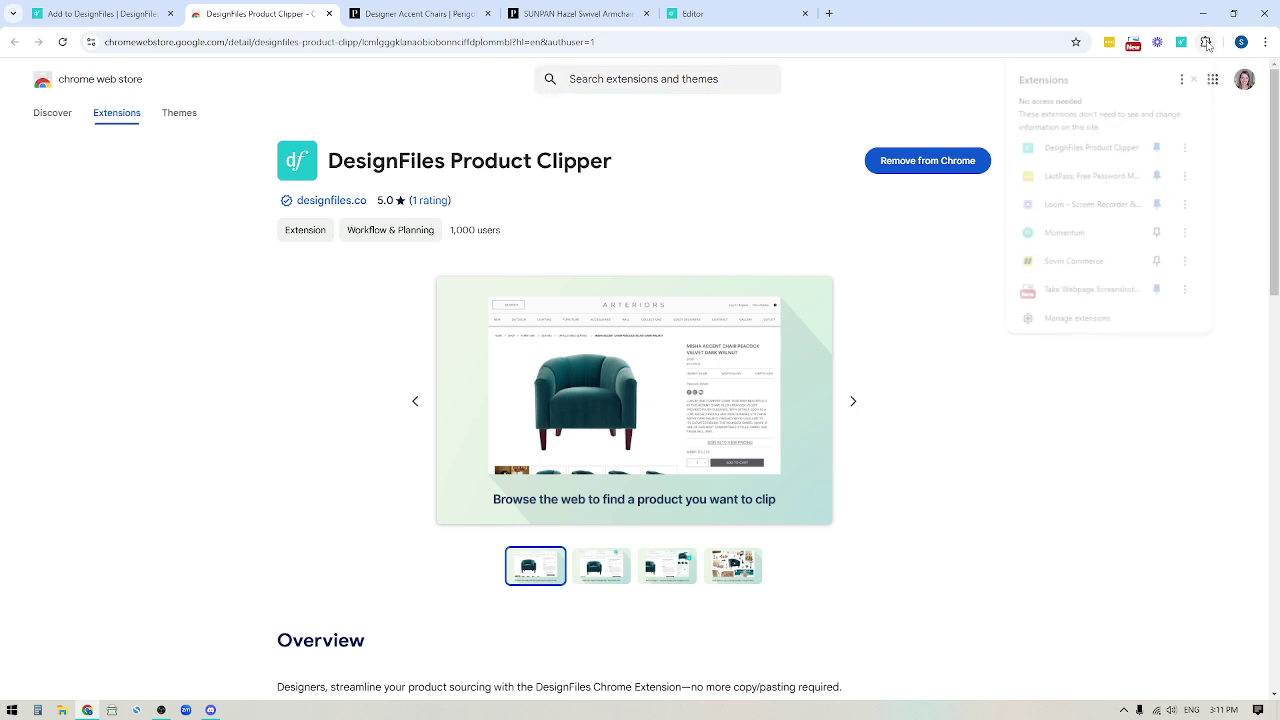
pyautogui.click(1159, 147)
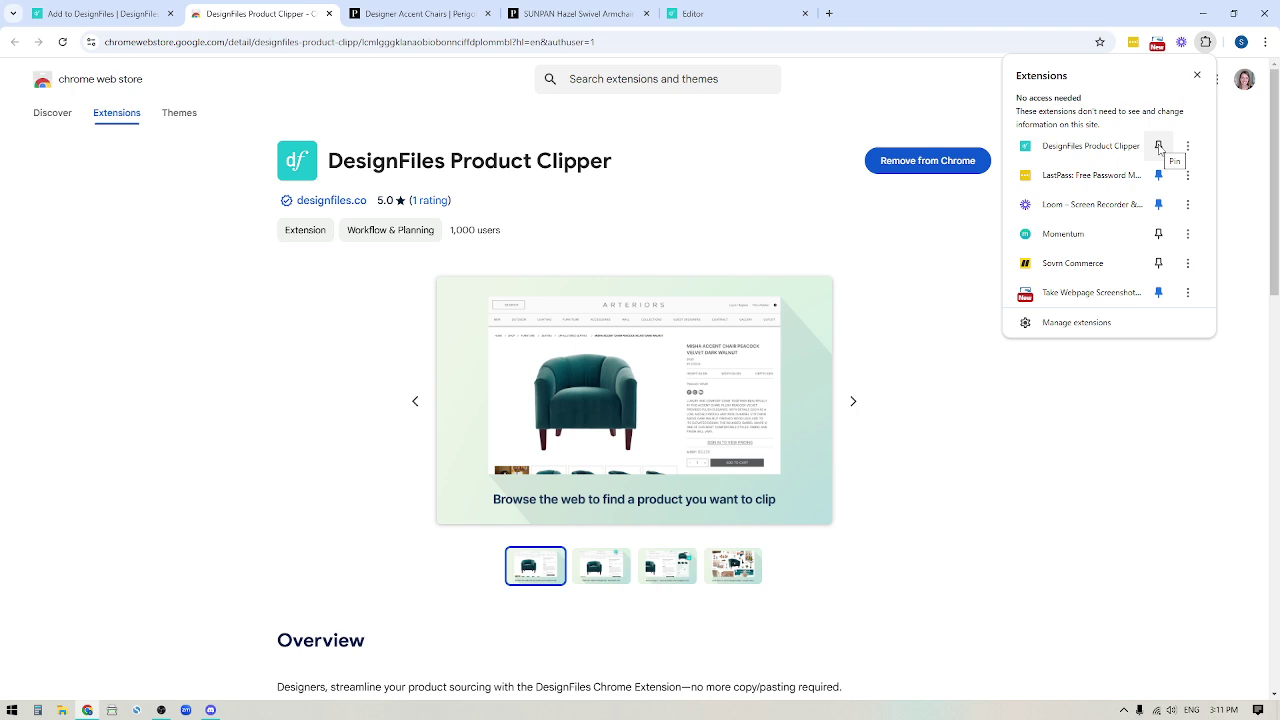
pyautogui.click(1159, 147)
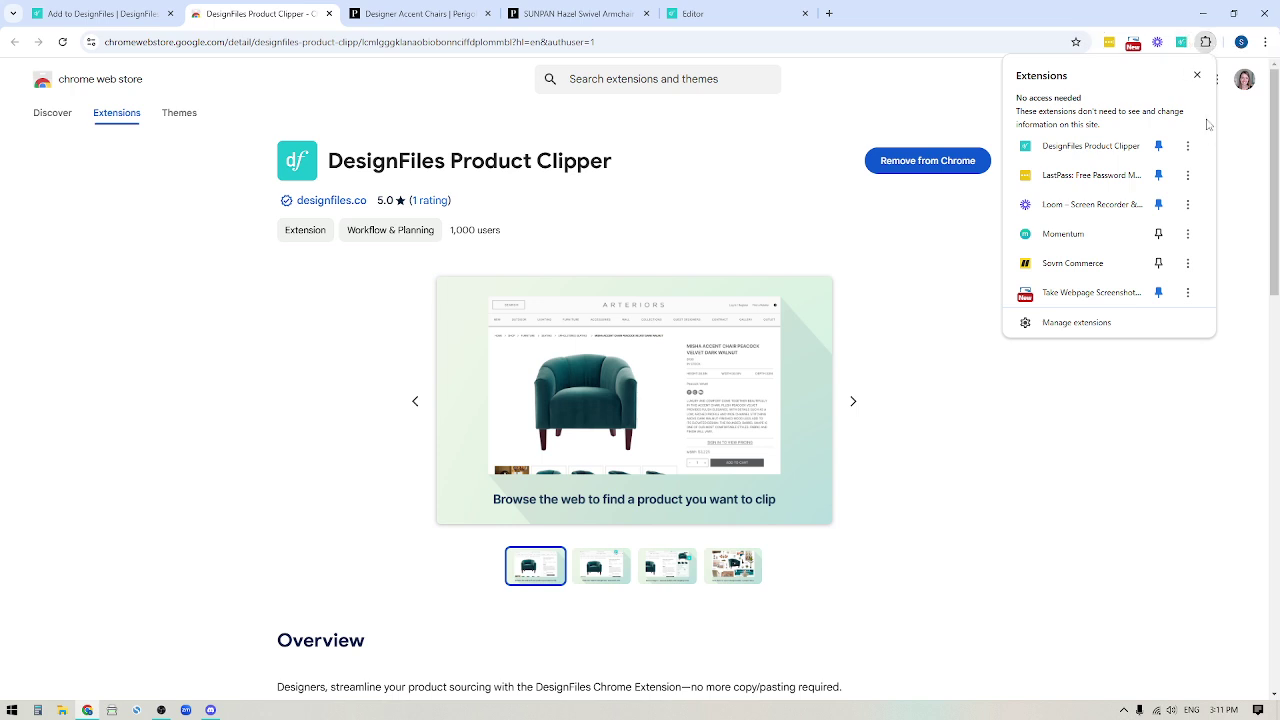
# Open the SUNPAN Hazel Swivel Armchair from Perigold's accent chairs and load its details into the DesignFiles Product Clipper.
pyautogui.click(382, 24)
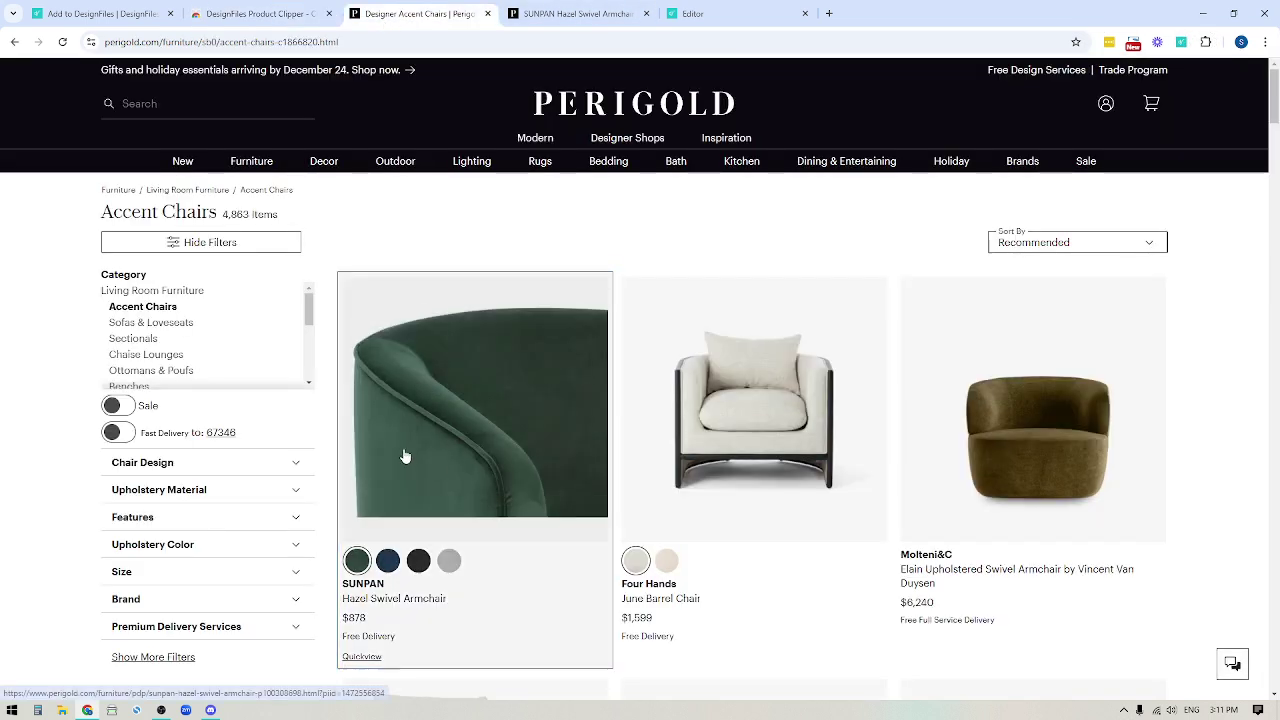
pyautogui.click(475, 360)
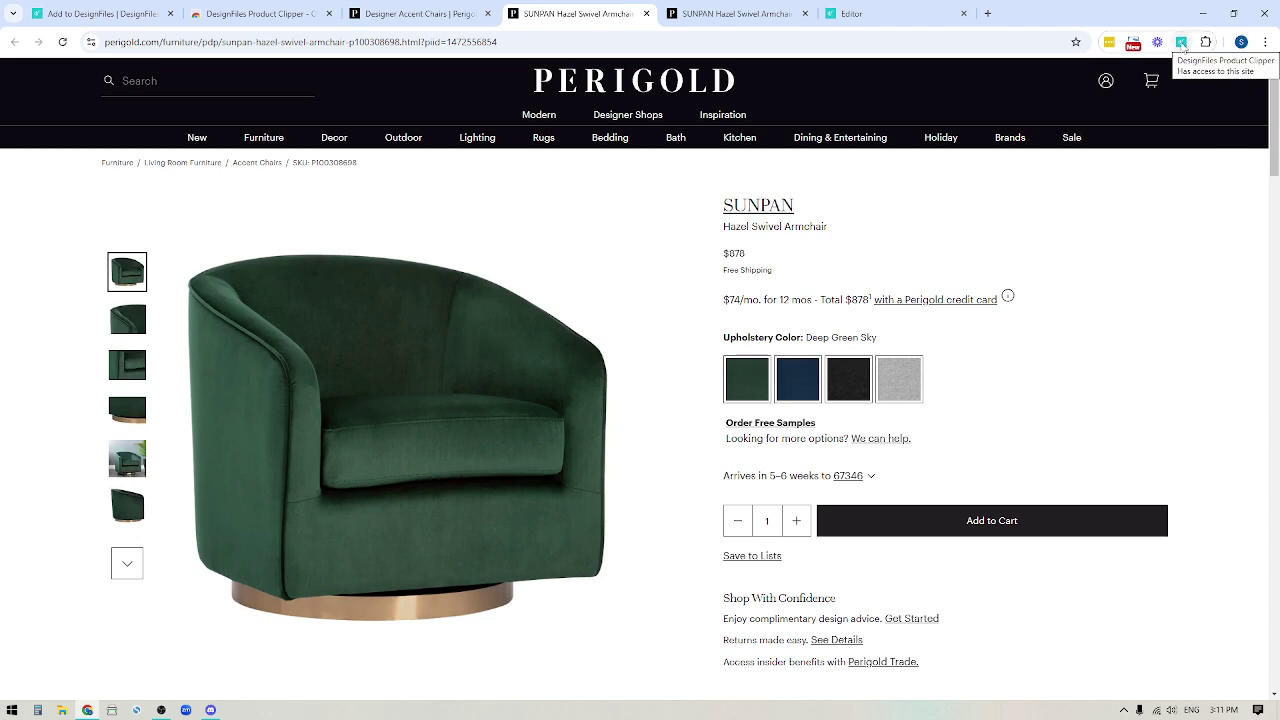
pyautogui.click(1181, 42)
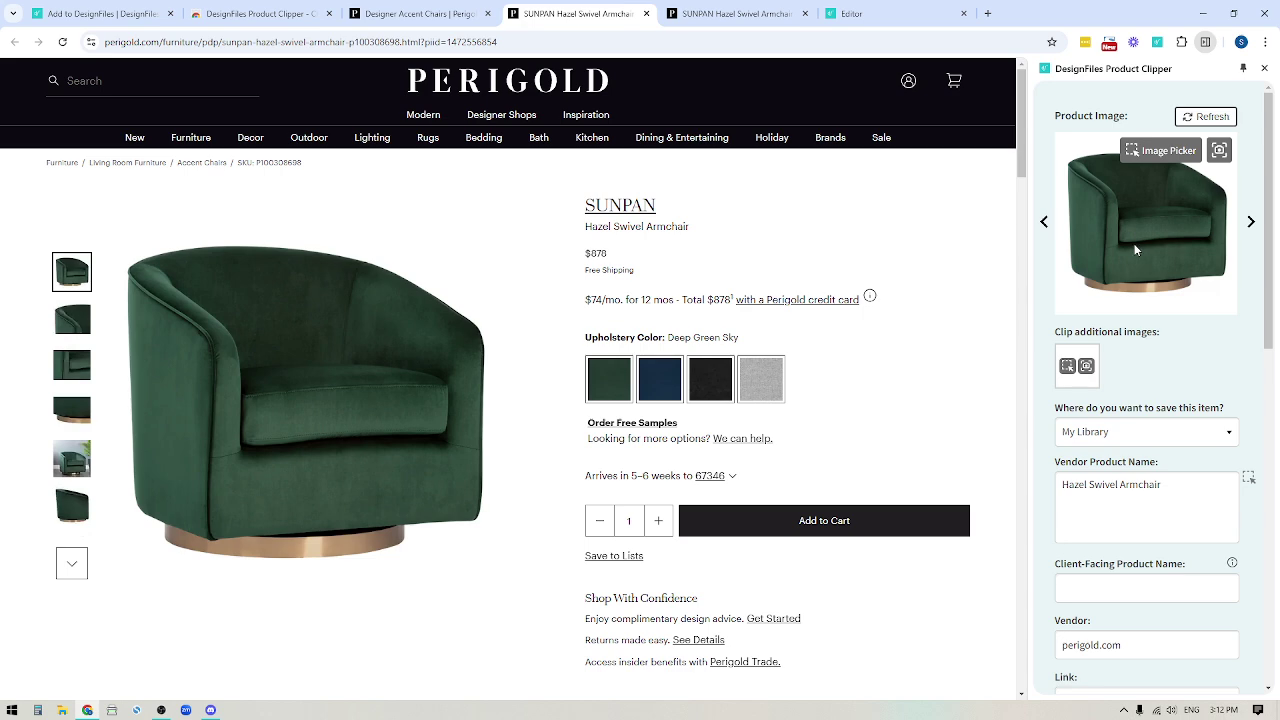
pyautogui.scroll(-4, 1103, 499)
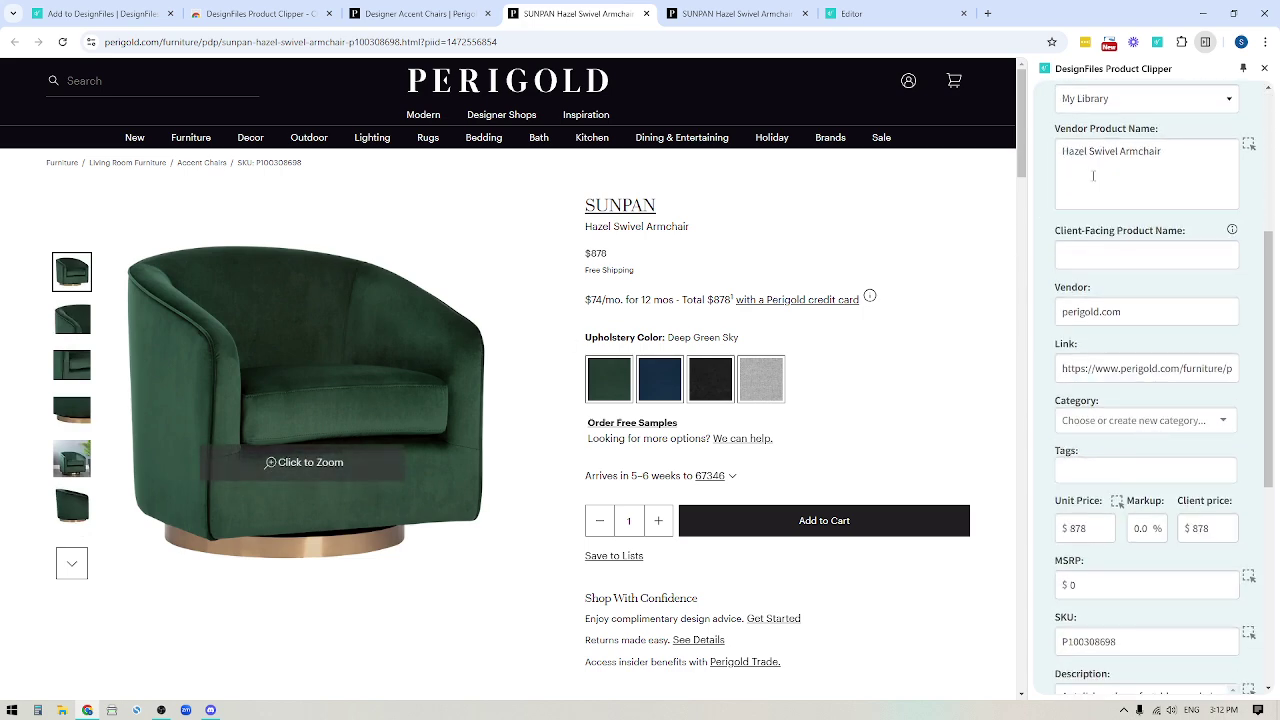
pyautogui.scroll(-3, 1103, 499)
pyautogui.scroll(4, 1143, 548)
pyautogui.scroll(4, 1150, 300)
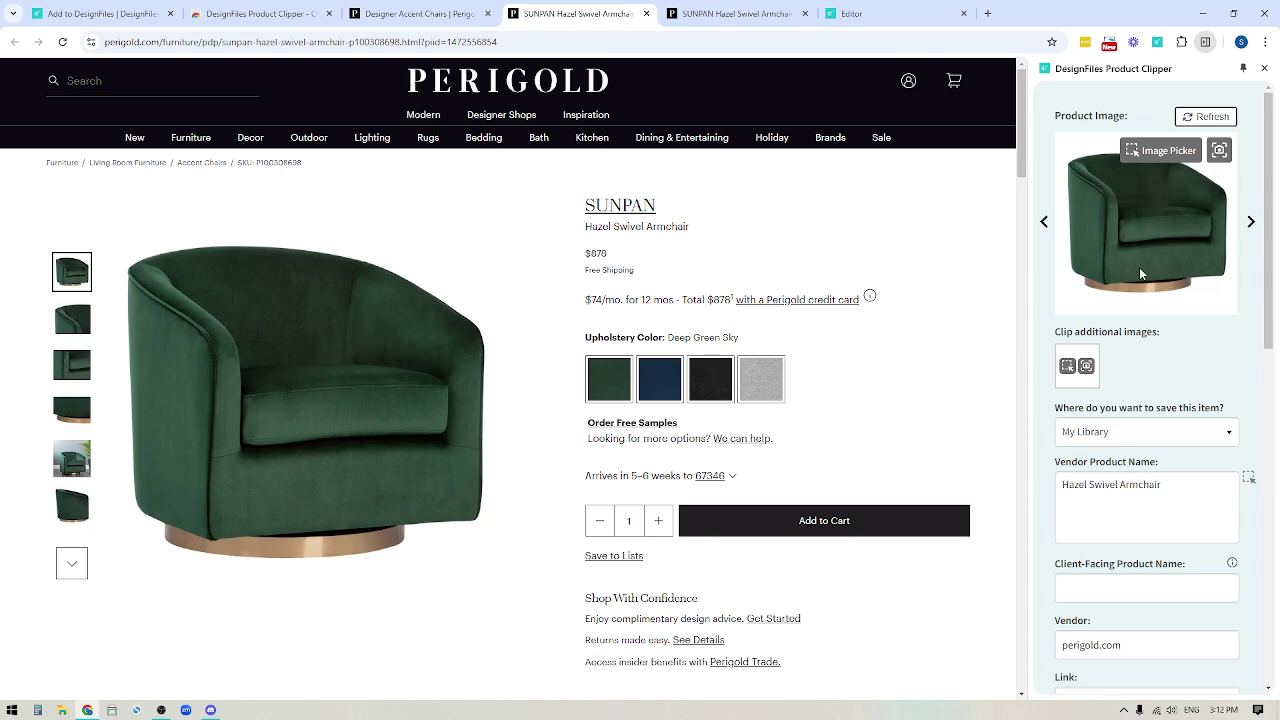
# Select the Navy Blue upholstery and set its main photo as the product image with the Image Picker.
pyautogui.click(660, 389)
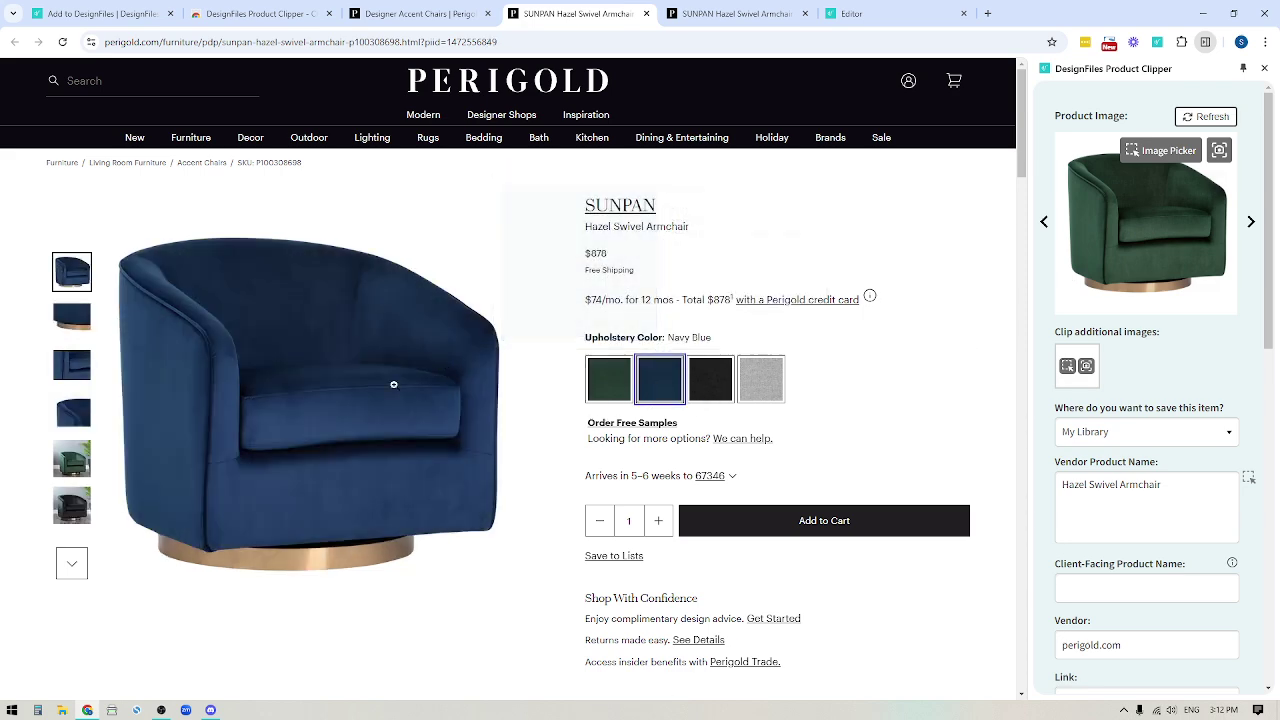
pyautogui.click(1158, 155)
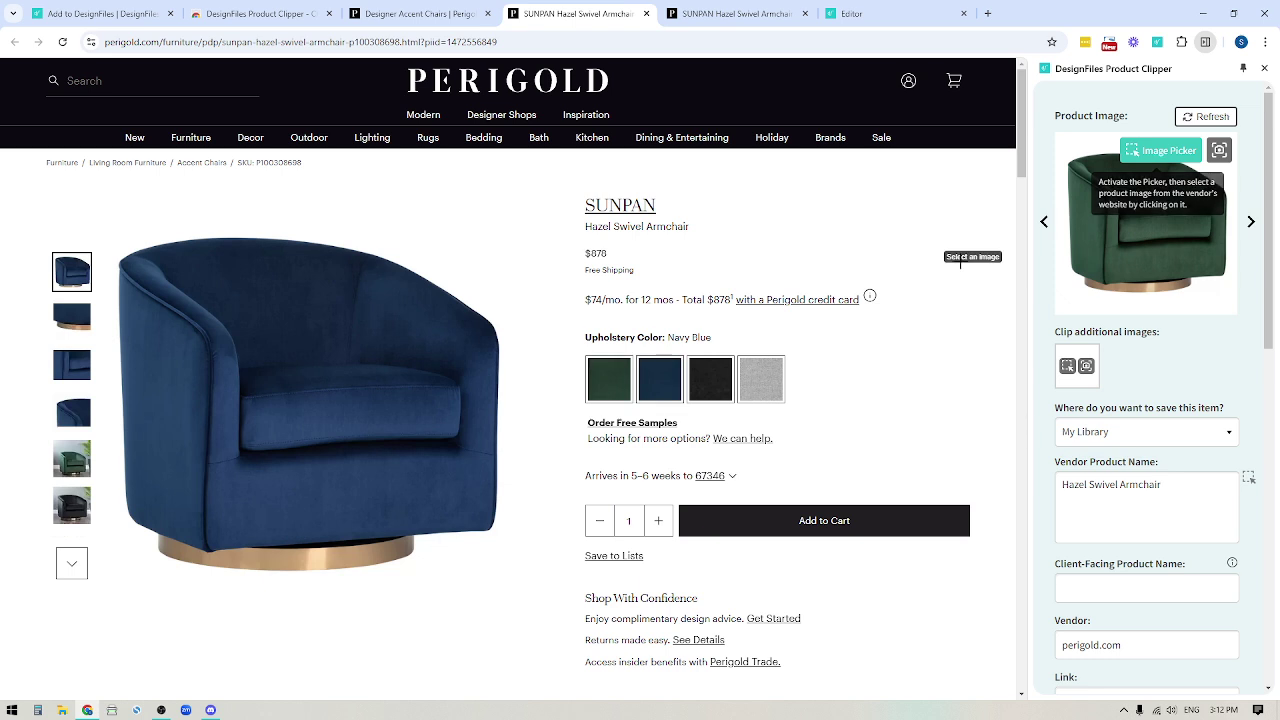
pyautogui.click(301, 323)
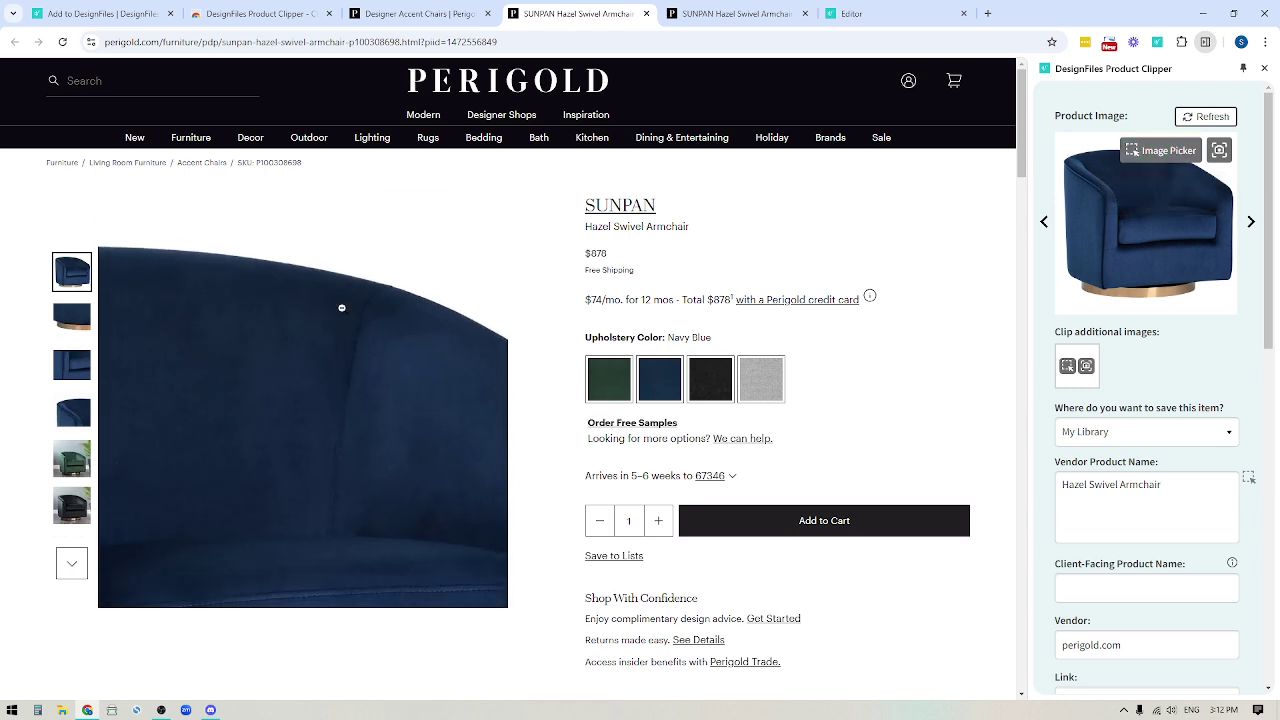
# Select the Black Faux Leather upholstery and capture the whole chair as the product image with the Screenshot tool.
pyautogui.click(708, 381)
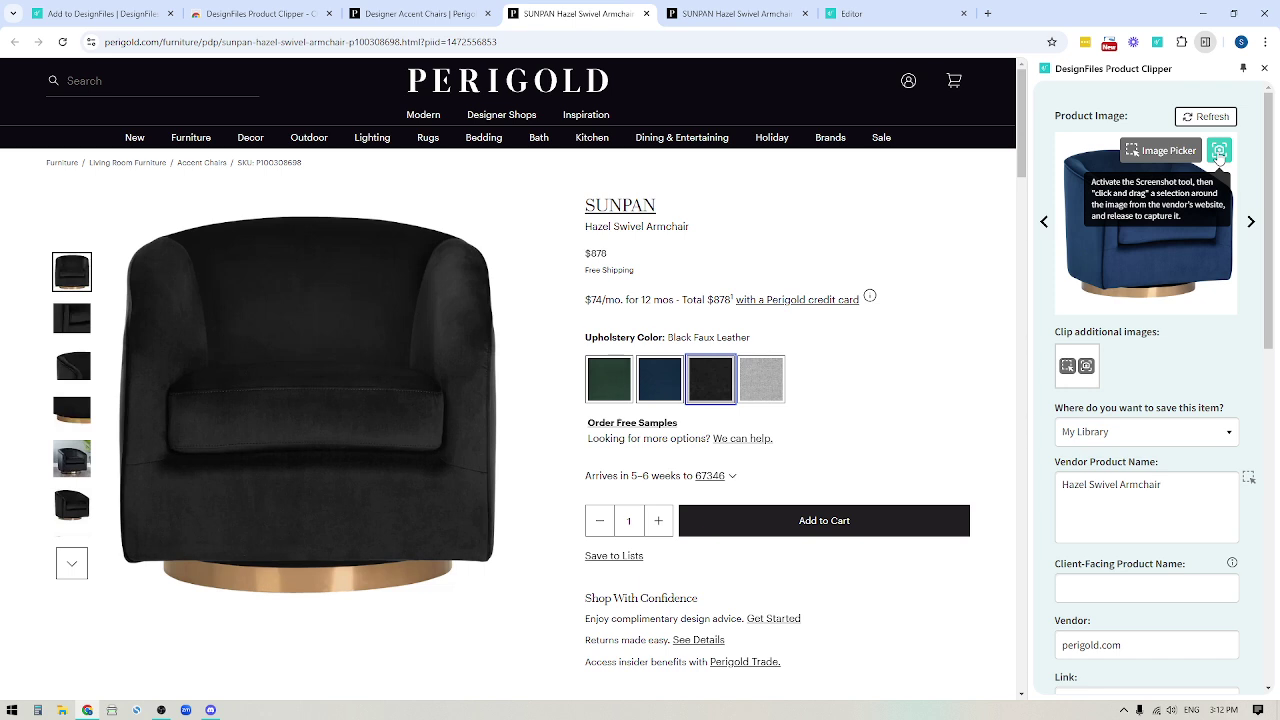
pyautogui.click(1219, 152)
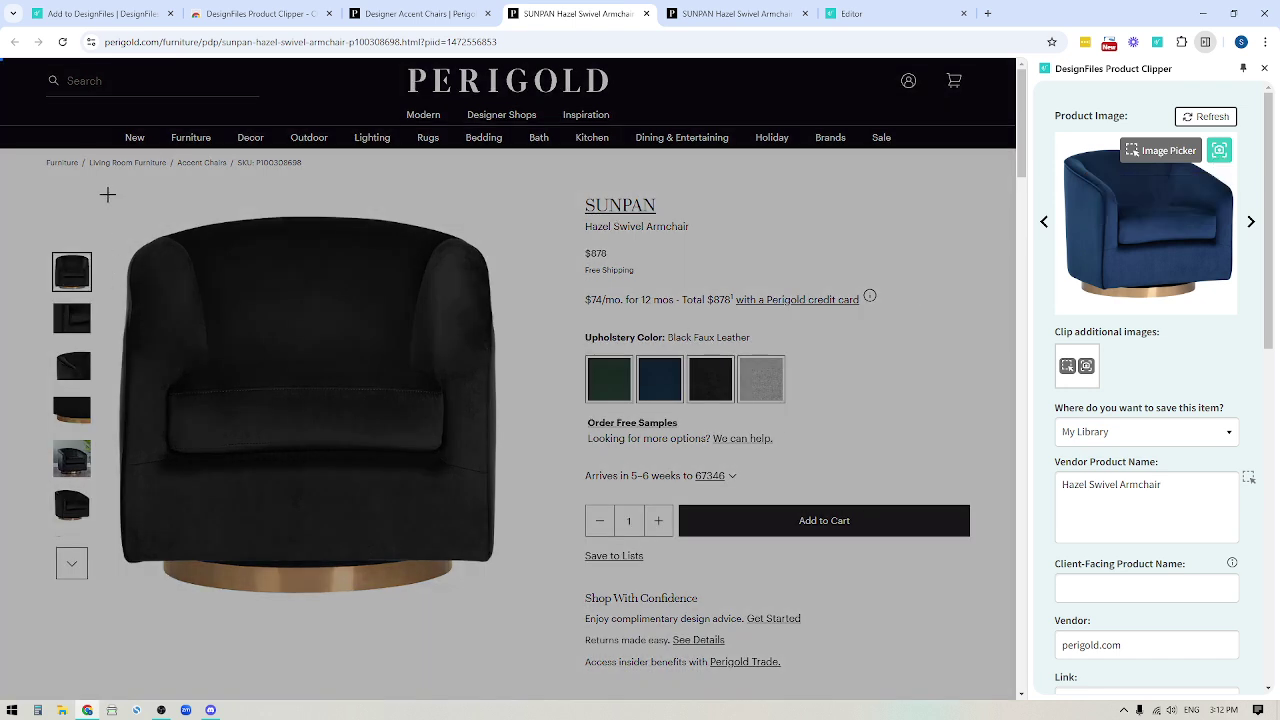
pyautogui.moveTo(108, 194); pyautogui.dragTo(512, 615)
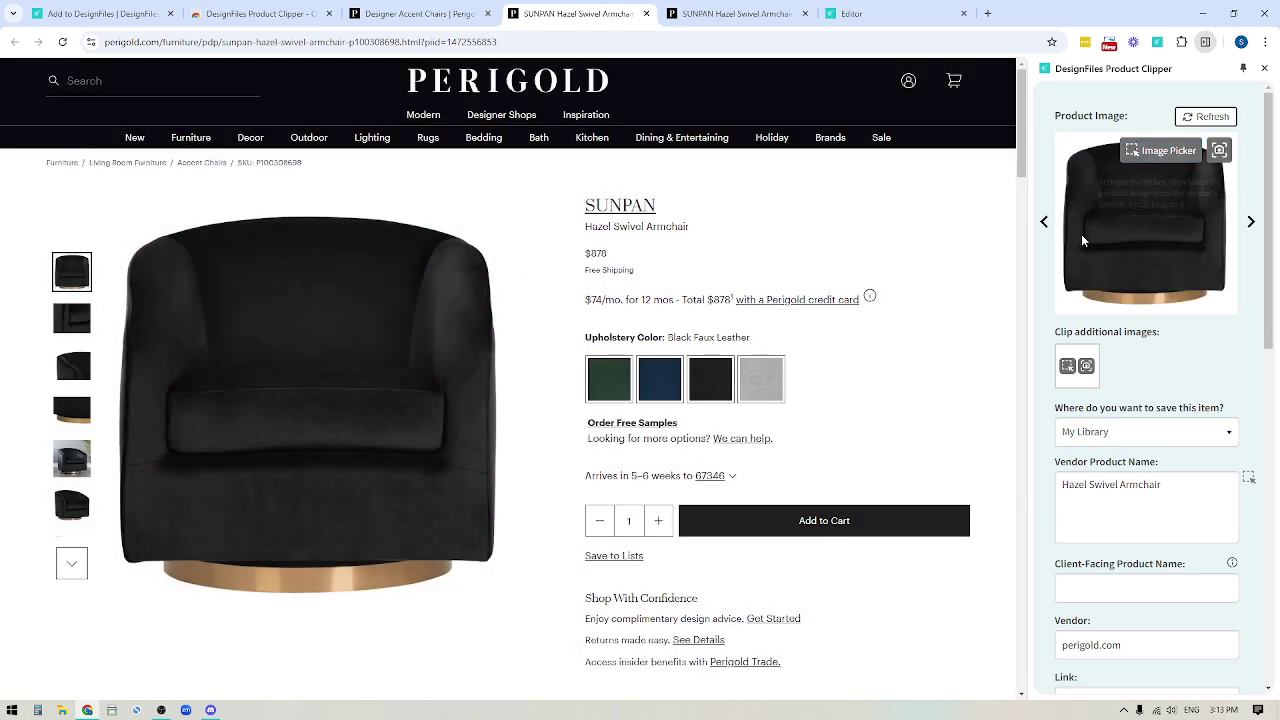
# Select the Belfast Heather Gray upholstery and clip its main photo as the primary image.
pyautogui.click(760, 379)
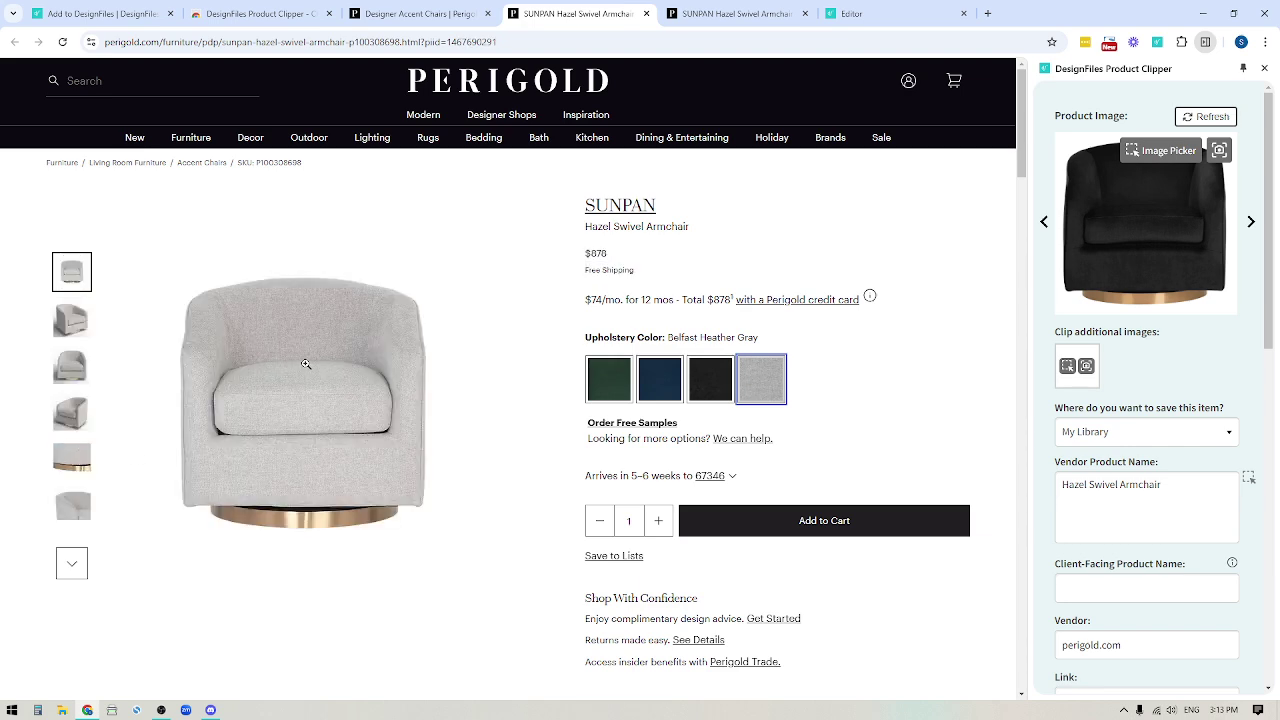
pyautogui.rightClick(307, 366)
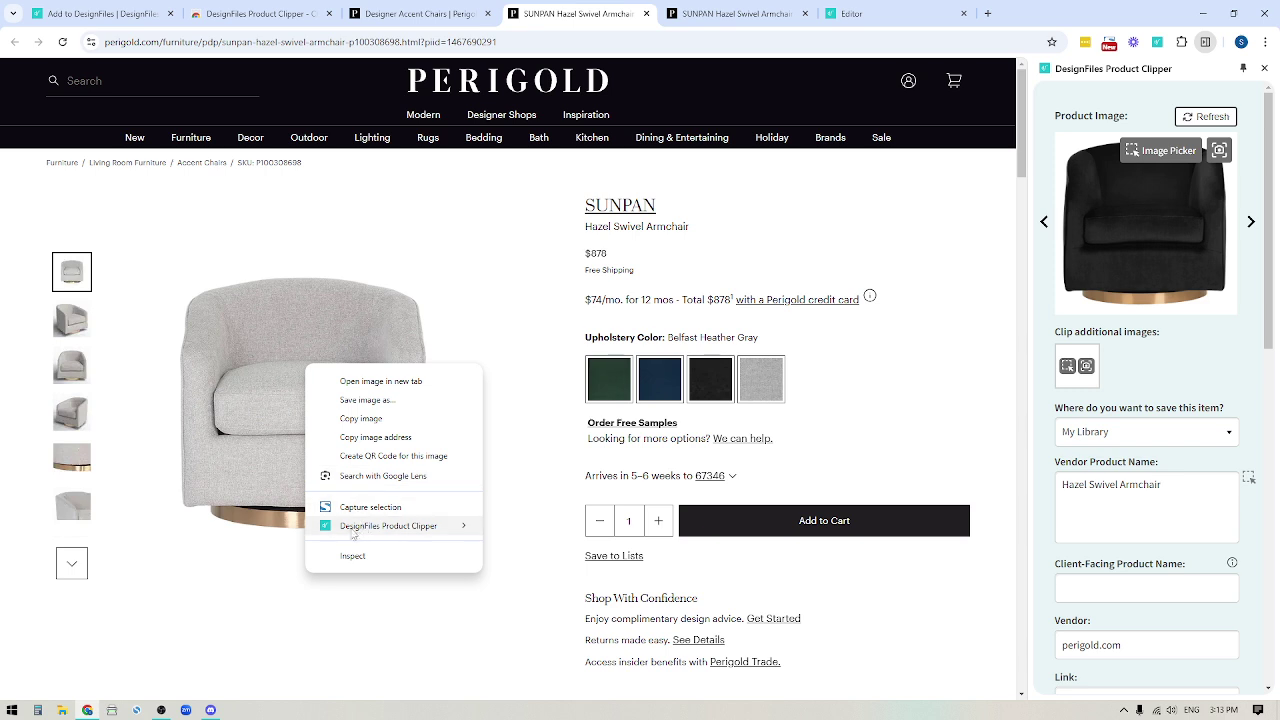
pyautogui.moveTo(343, 533)
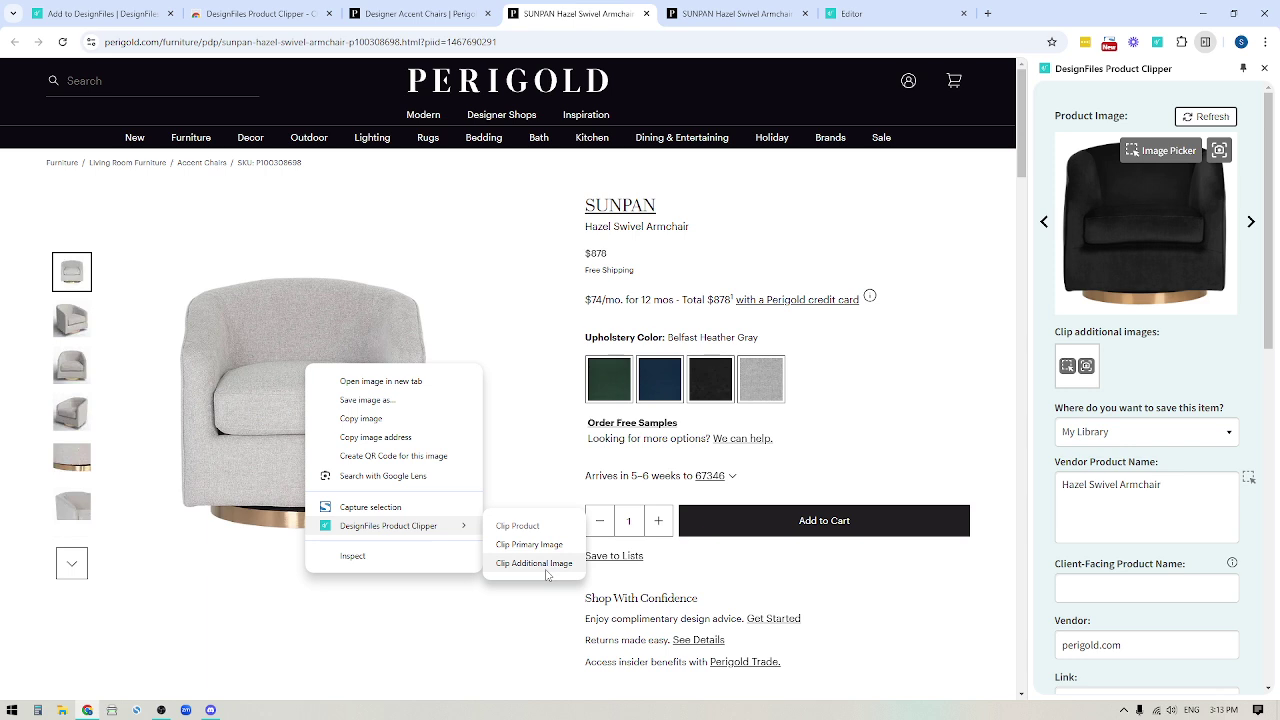
pyautogui.click(525, 546)
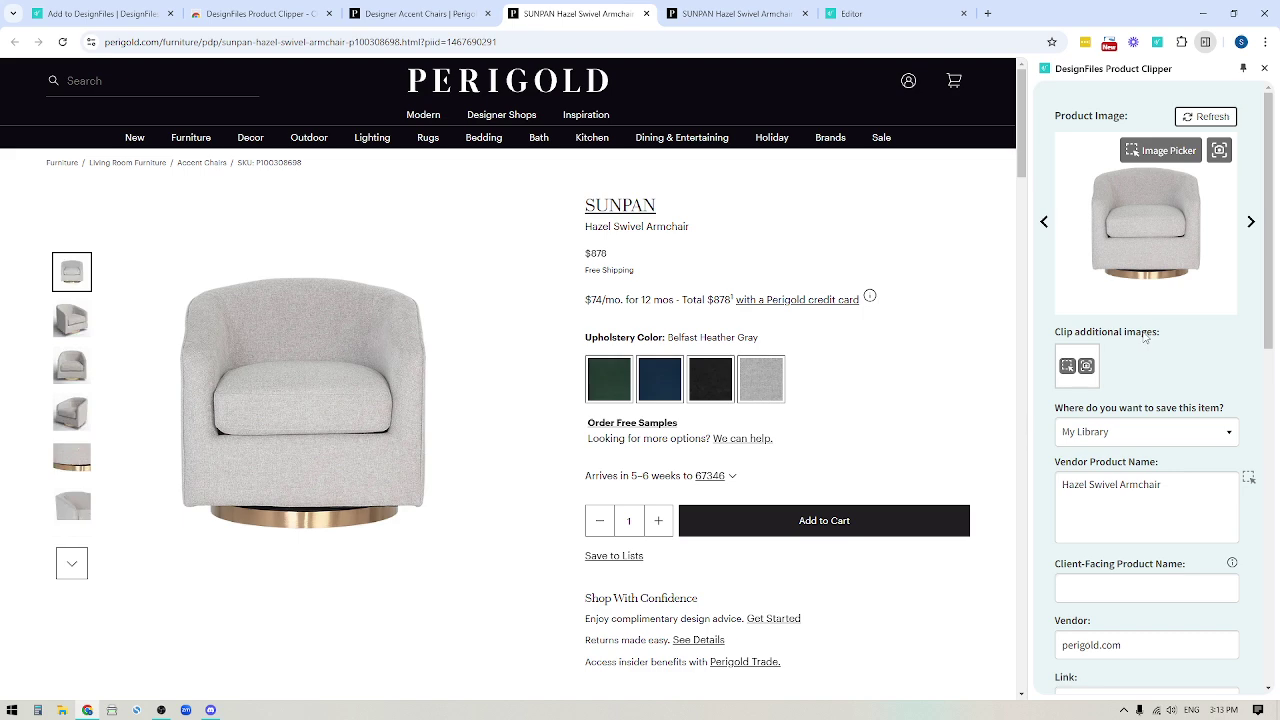
# Clip the second and fourth gallery photos, showing the gray armchair at an angle, as additional images.
pyautogui.click(74, 320)
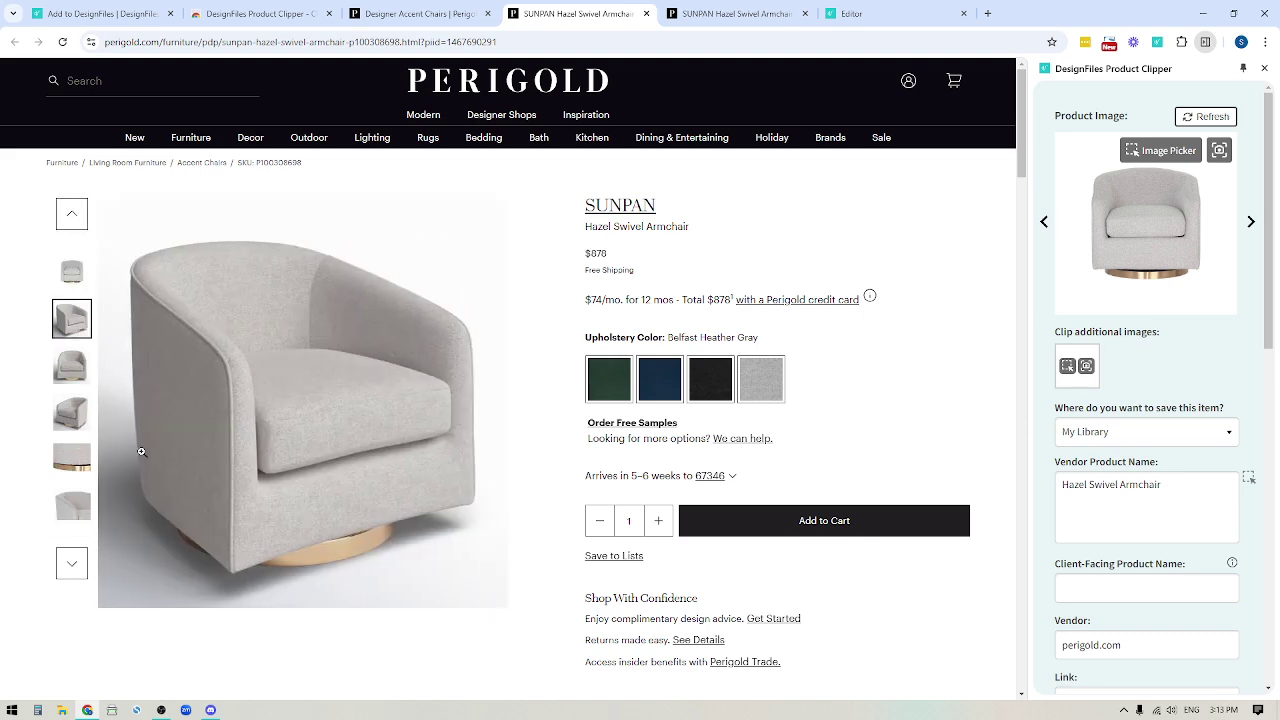
pyautogui.rightClick(276, 396)
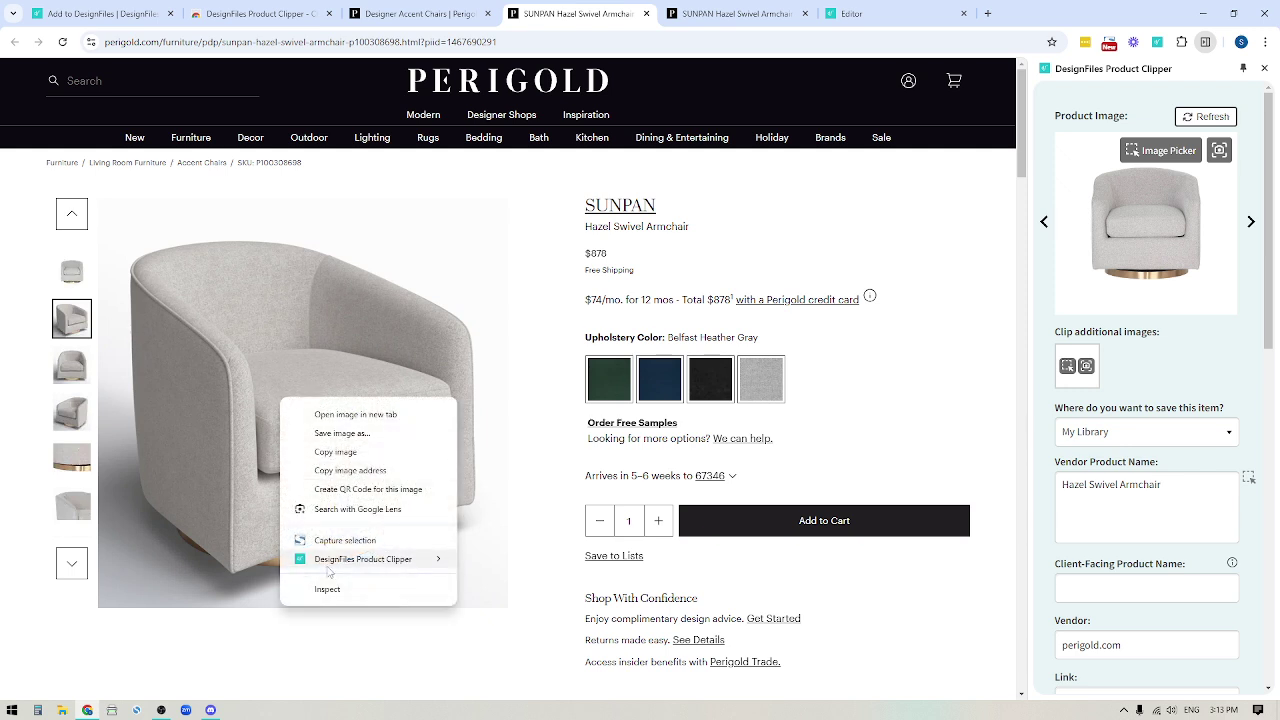
pyautogui.moveTo(328, 566)
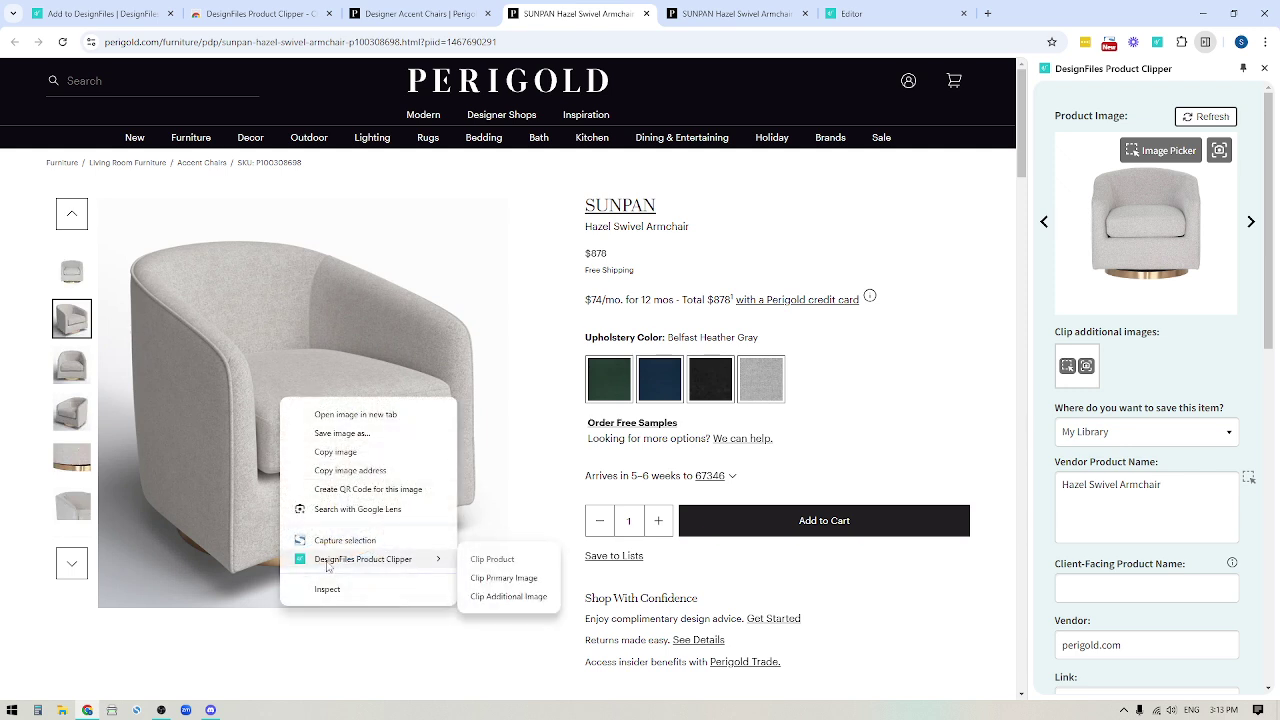
pyautogui.click(509, 597)
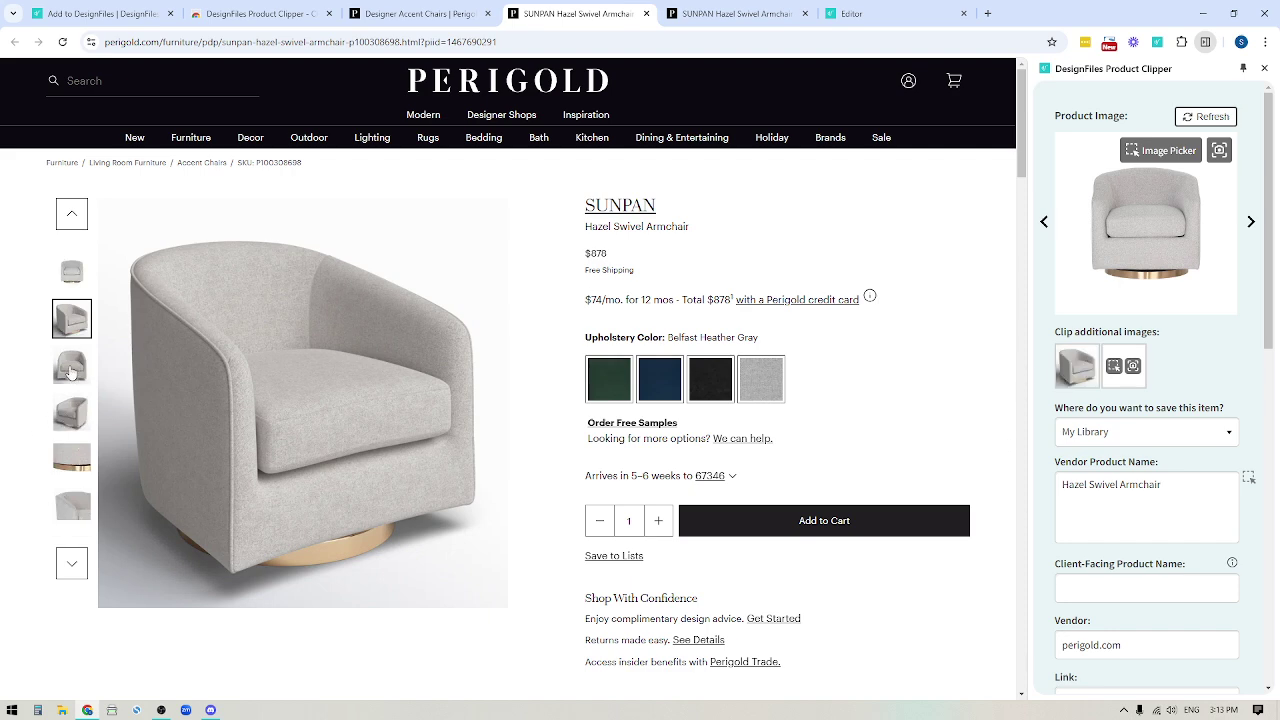
pyautogui.click(74, 414)
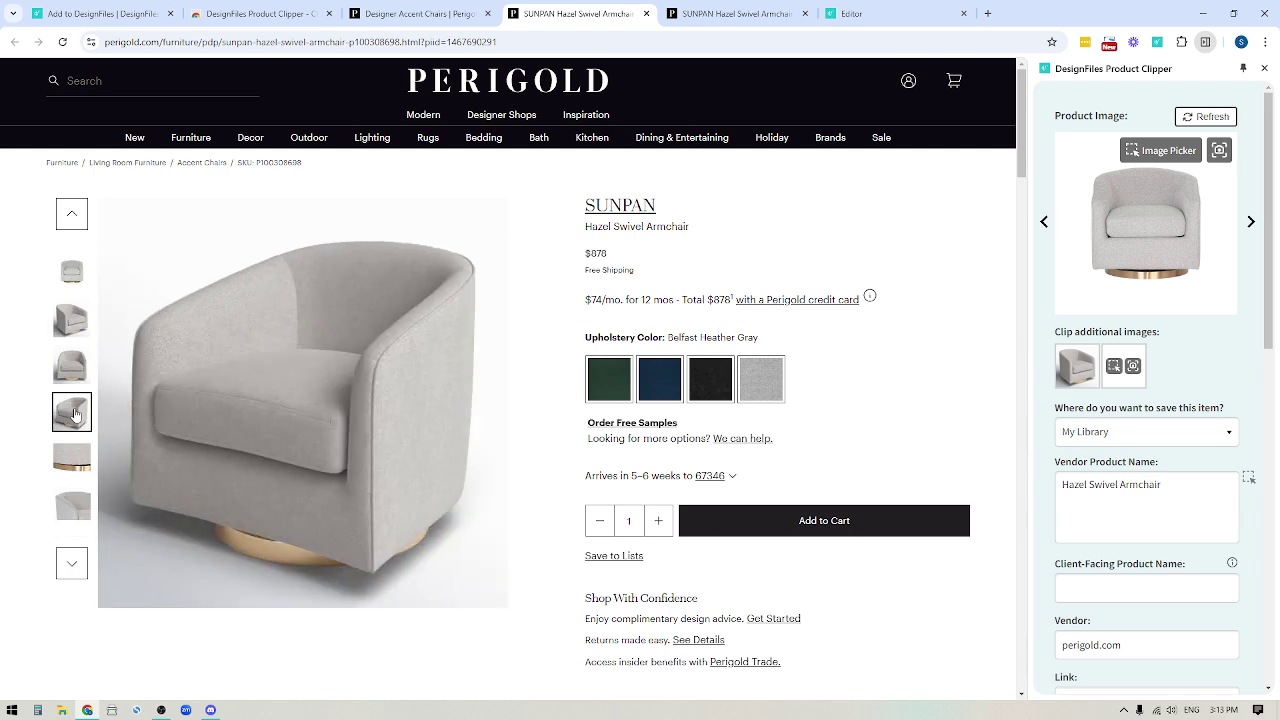
pyautogui.click(1113, 366)
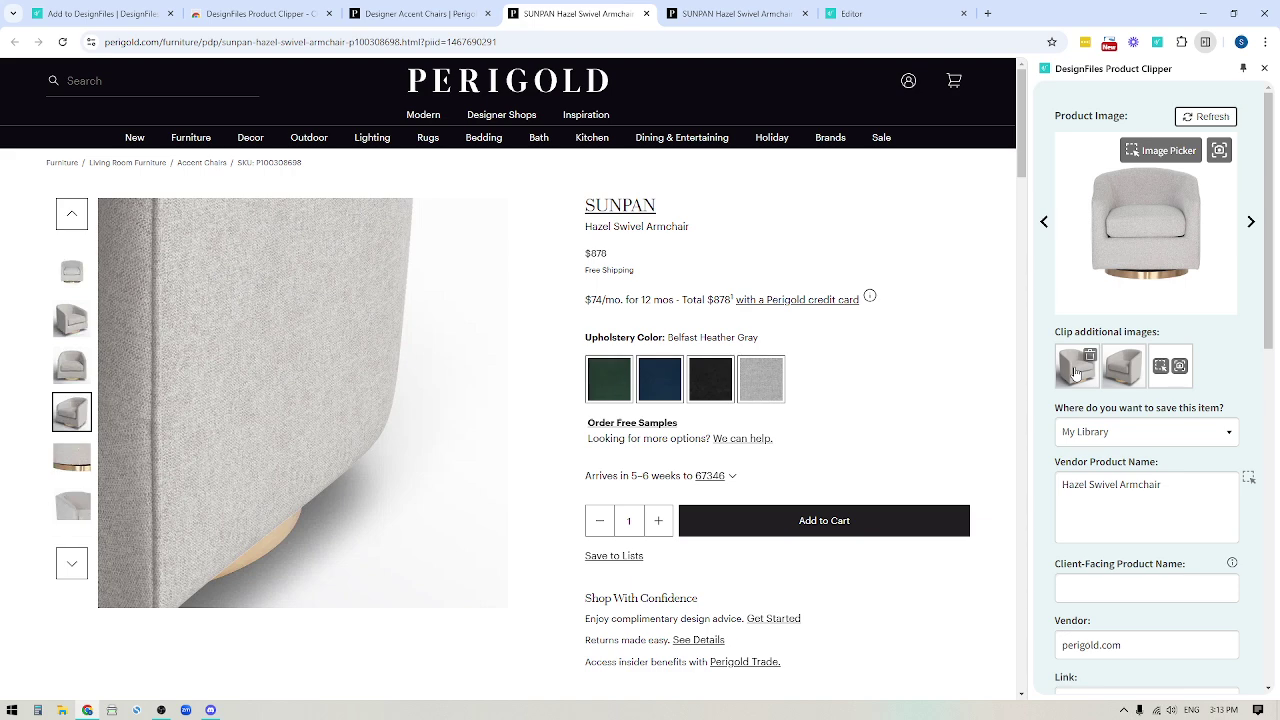
# Set the clipped item to save to both My Library and the first project in the list.
pyautogui.scroll(-3, 1077, 373)
pyautogui.click(1108, 168)
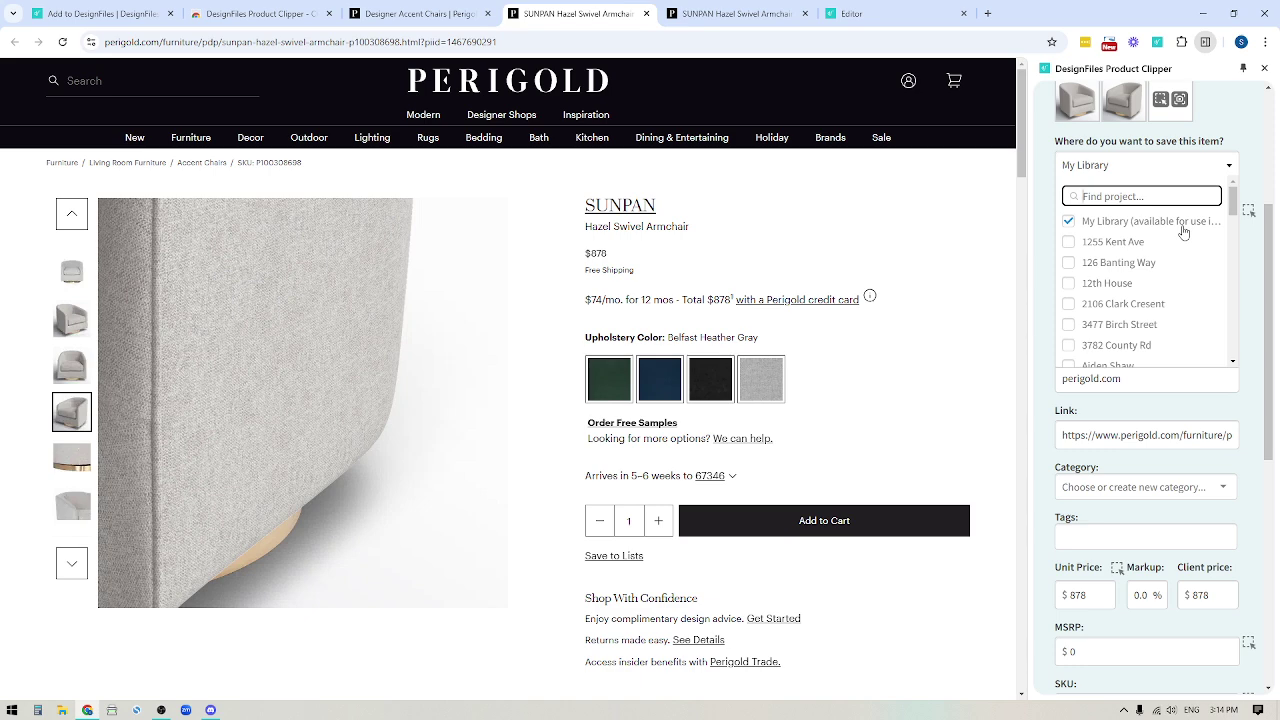
pyautogui.click(1068, 242)
pyautogui.click(1068, 221)
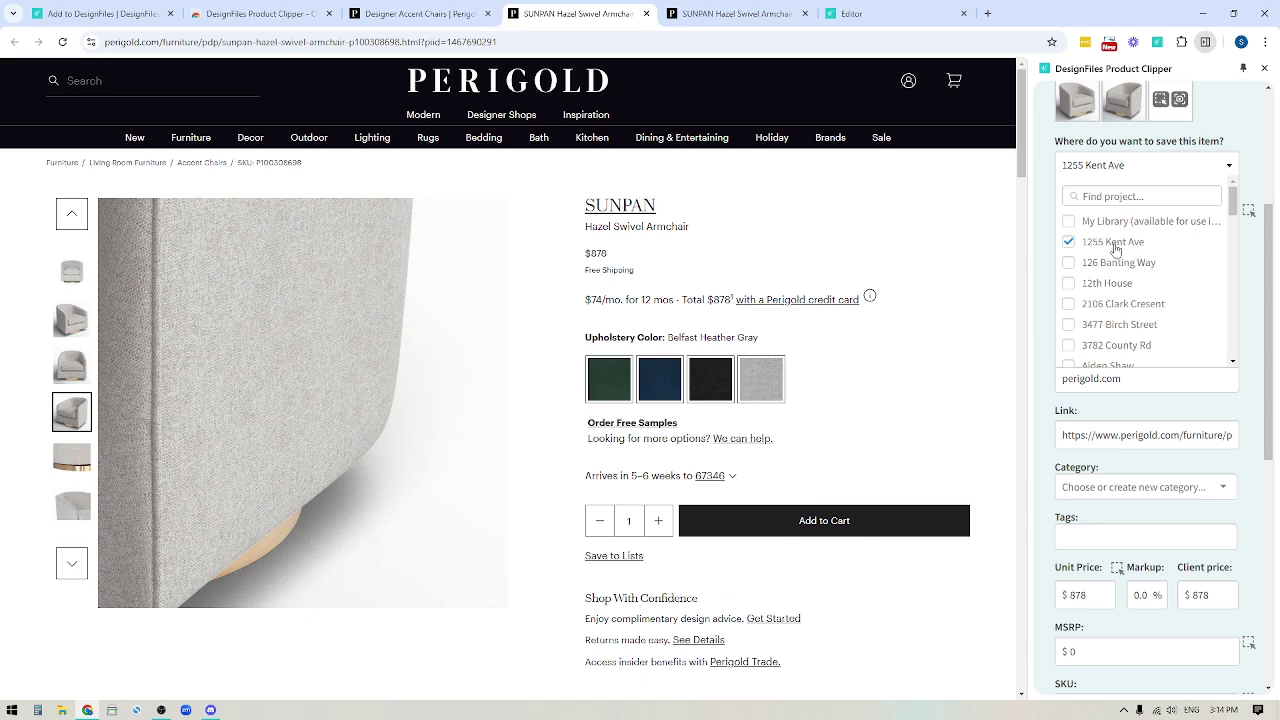
pyautogui.click(1068, 221)
pyautogui.click(1231, 168)
pyautogui.scroll(-1, 1120, 366)
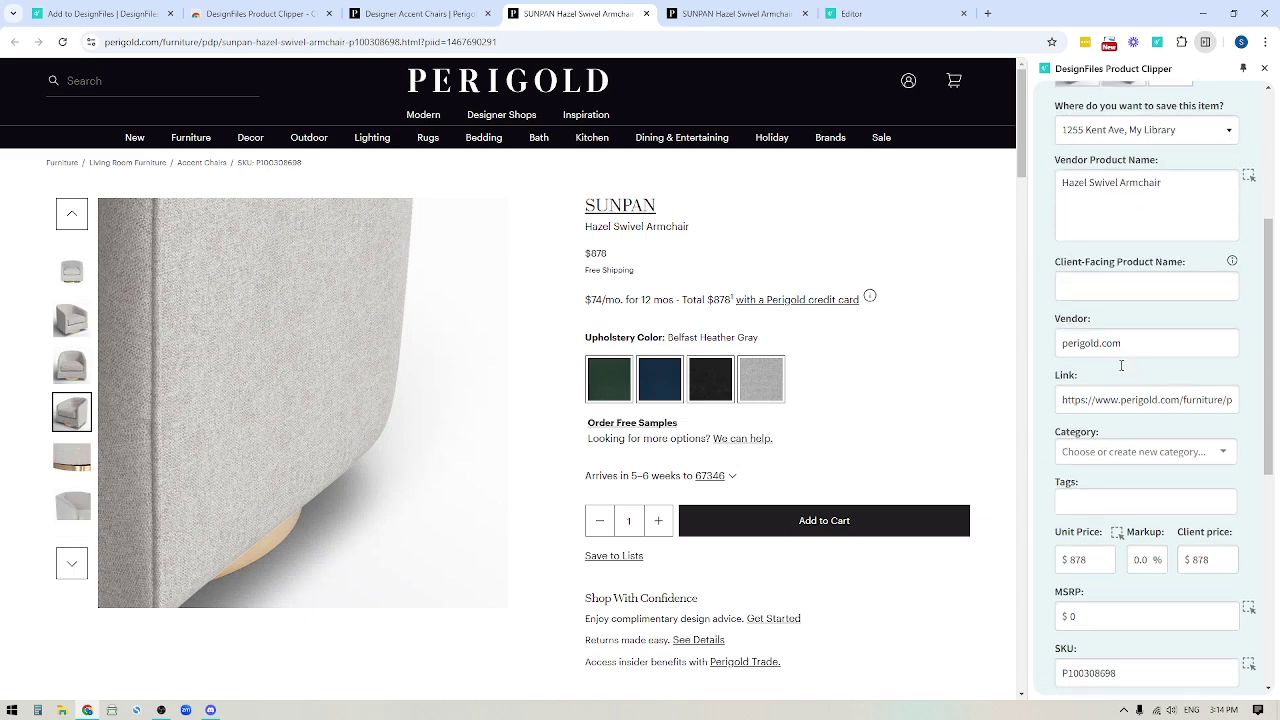
pyautogui.scroll(1, 1120, 337)
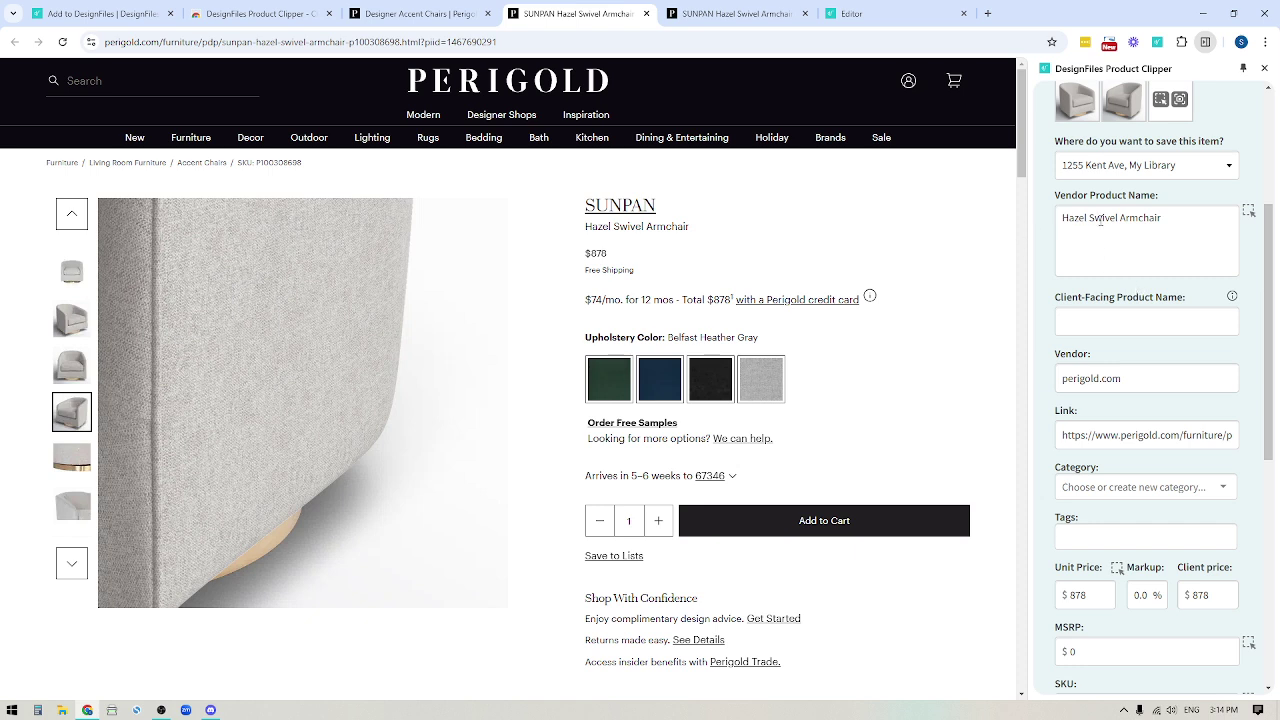
# Copy the word Armchair from the vendor product name into the client-facing product name.
pyautogui.moveTo(1122, 218); pyautogui.dragTo(1168, 225)
pyautogui.hotkey('ctrl', 'c')
pyautogui.click(1146, 320)
pyautogui.hotkey('ctrl', 'v')
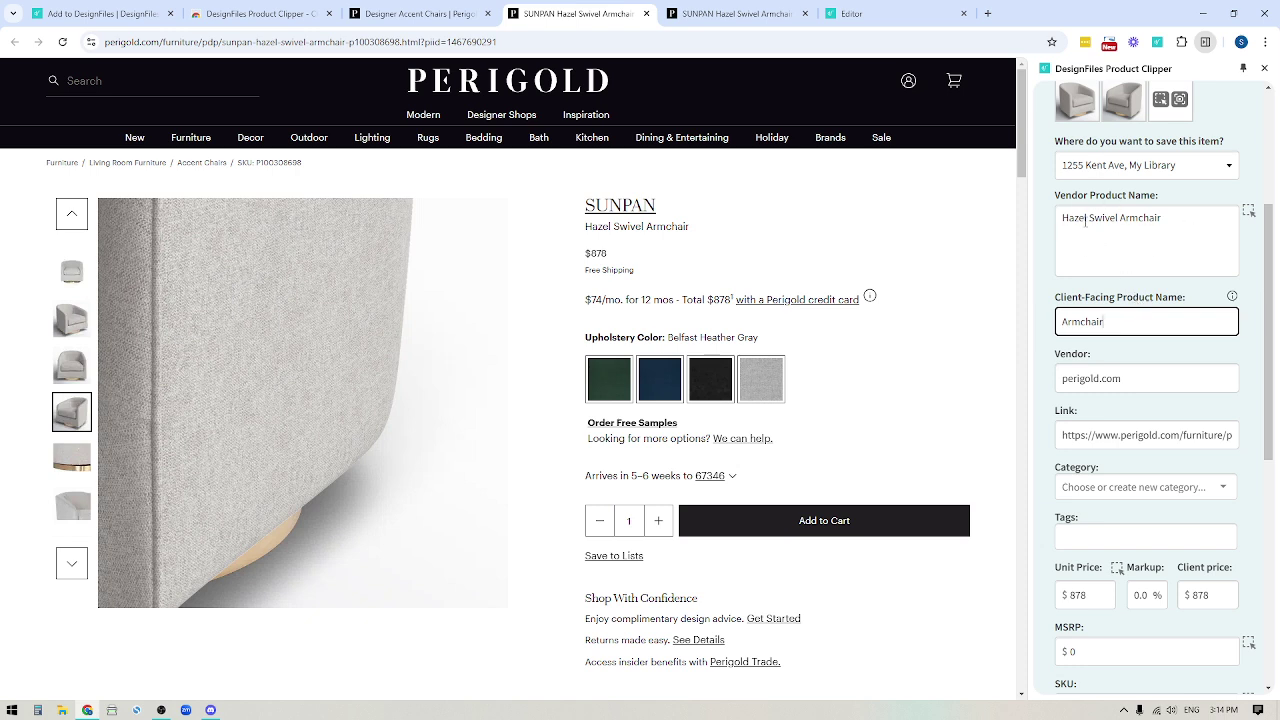
# Assign the clipped item to the existing Armchairs category.
pyautogui.scroll(-3, 1080, 200)
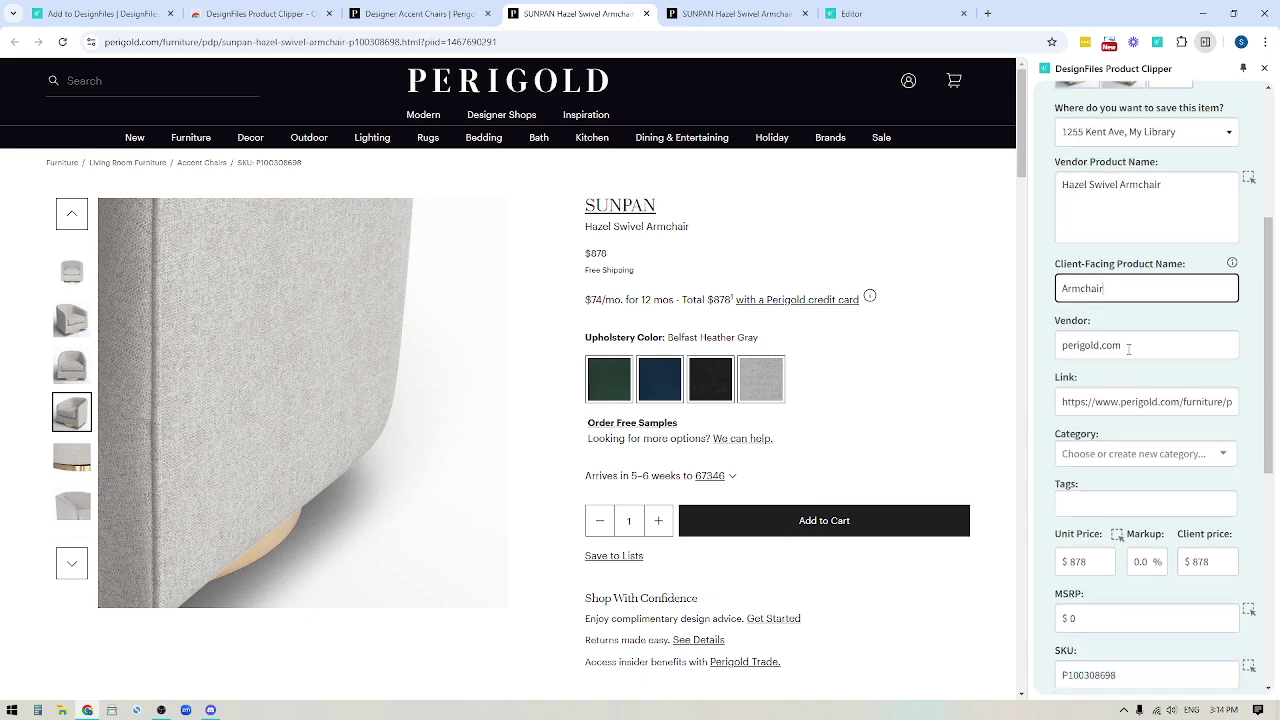
pyautogui.scroll(1, 1072, 163)
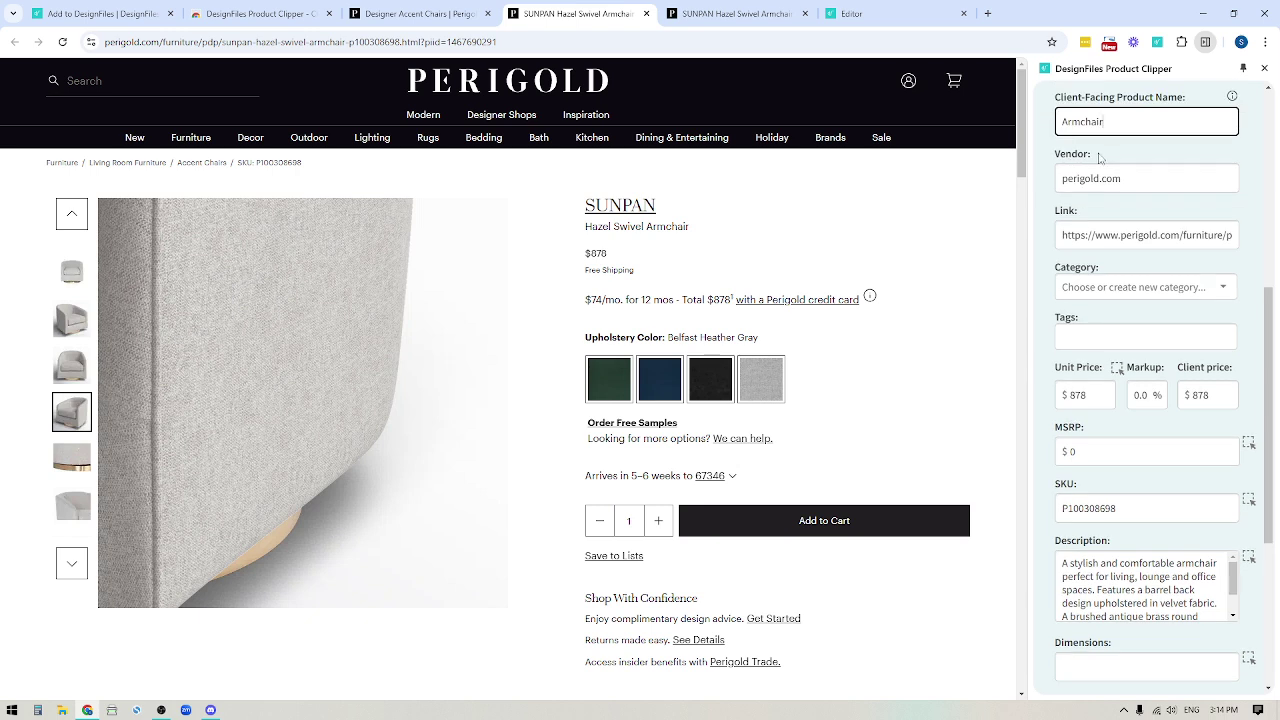
pyautogui.click(1112, 288)
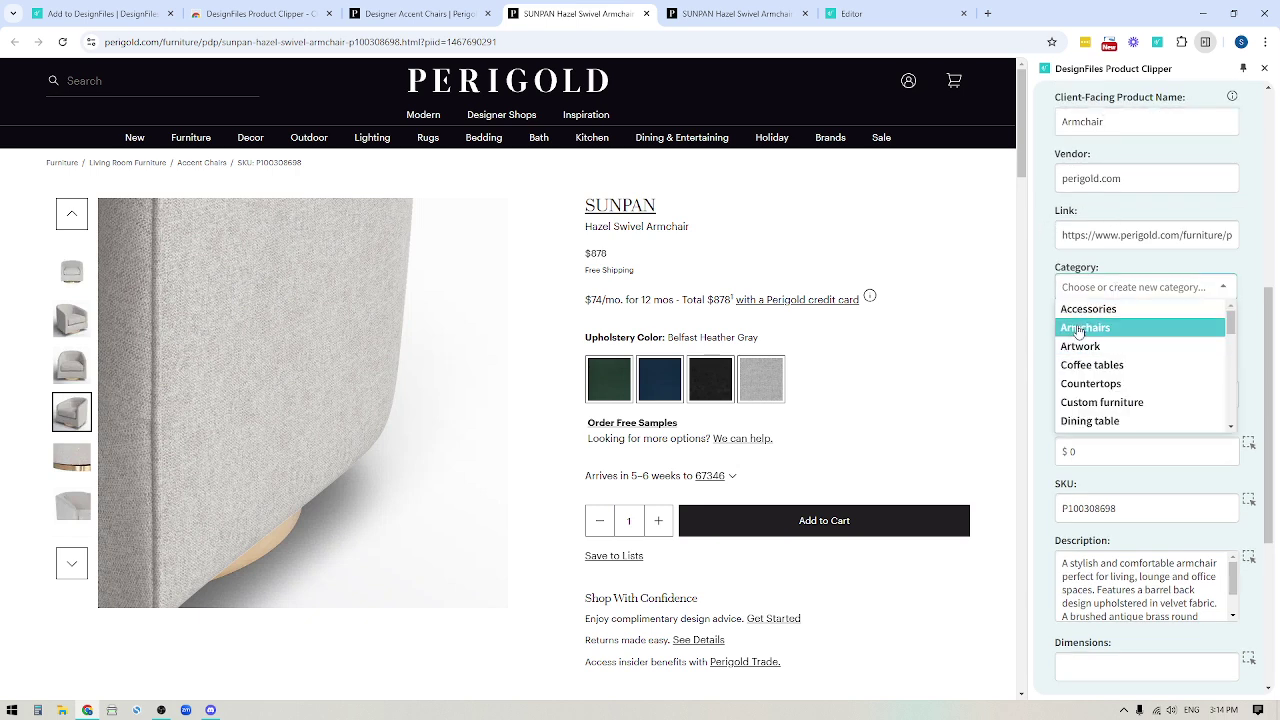
pyautogui.click(1082, 327)
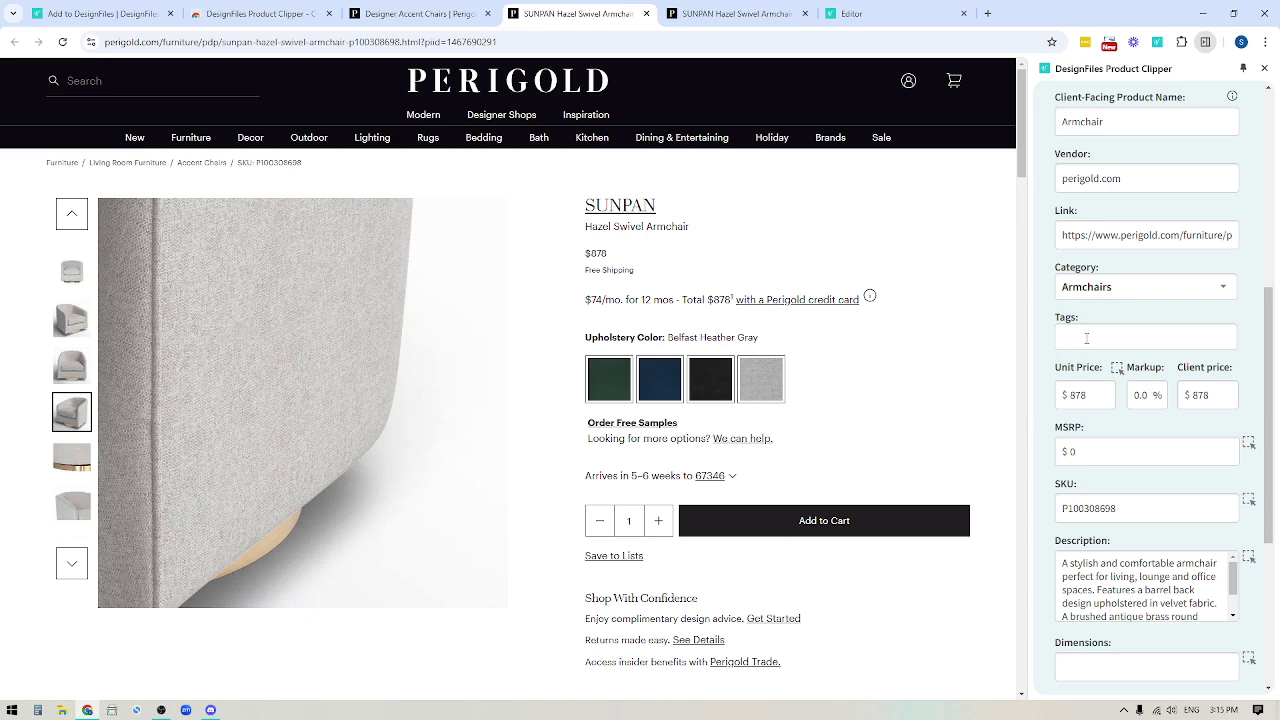
# Set the item's unit price to $700 and its markup to 40%.
pyautogui.scroll(-1, 1087, 338)
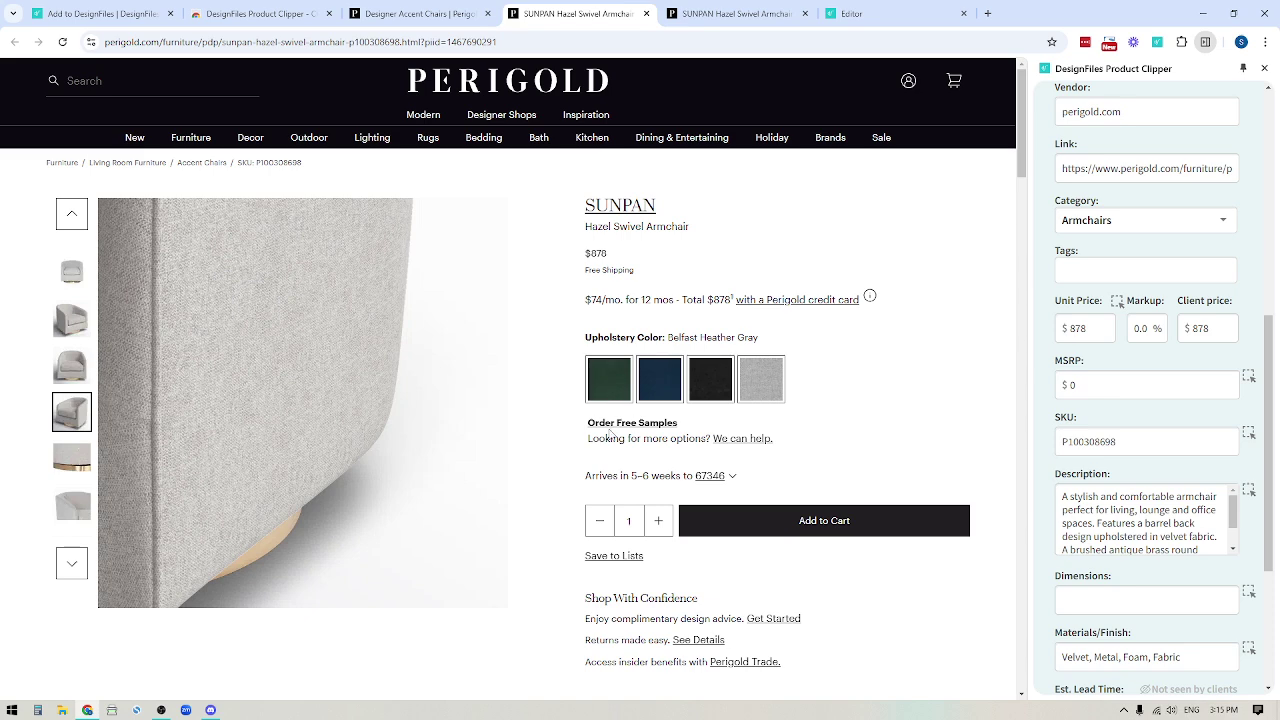
pyautogui.click(603, 254)
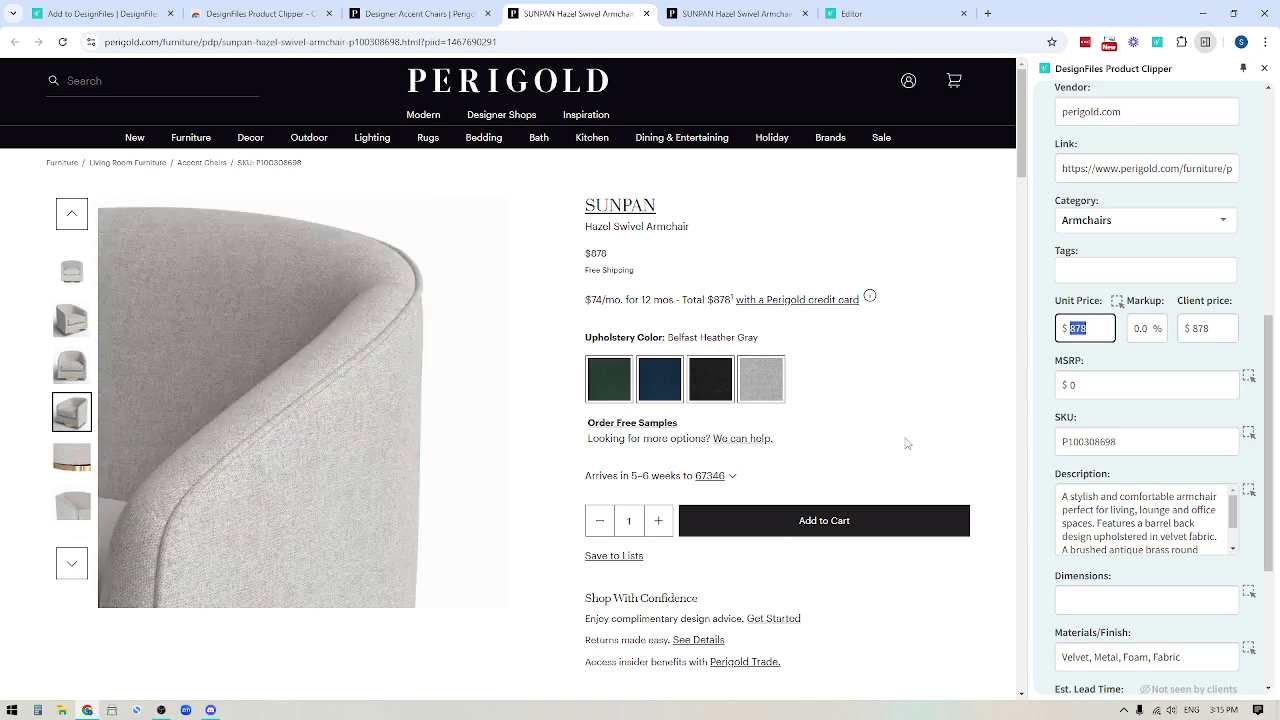
pyautogui.write('700')
pyautogui.click(1134, 328)
pyautogui.write('4')
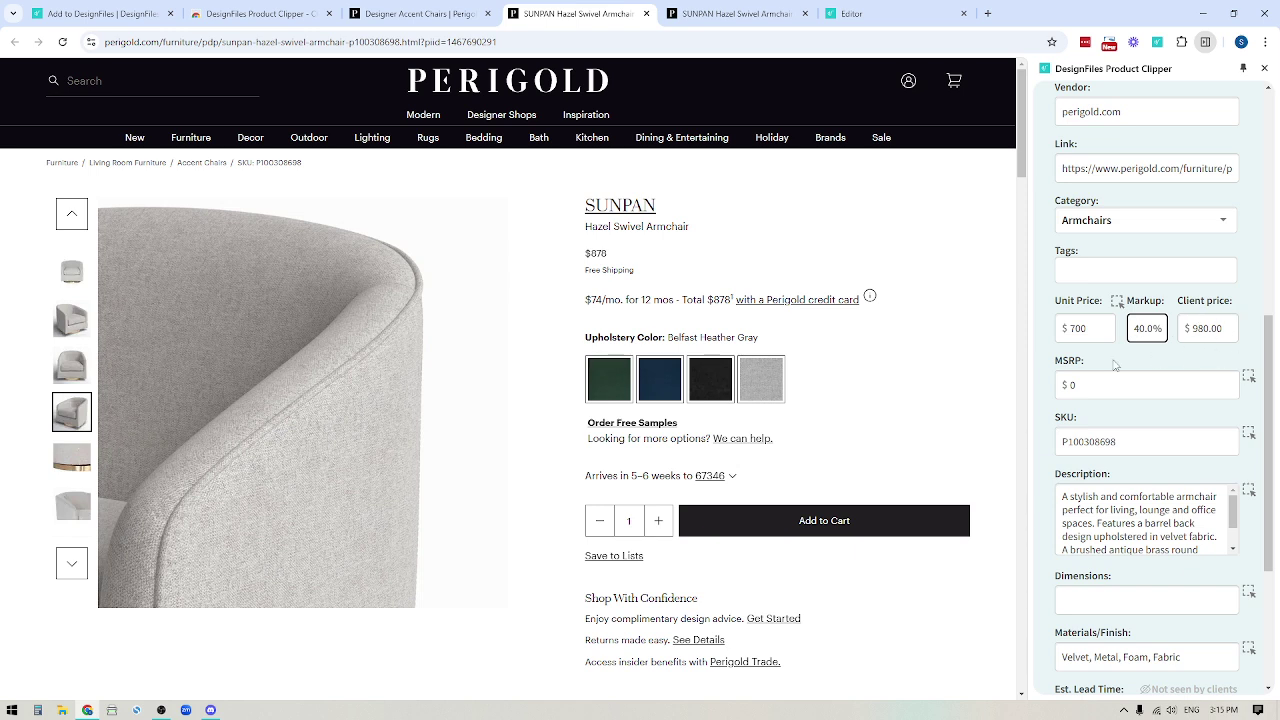
# Clear the markup percentage and set the client price directly to $915.00.
pyautogui.press('BackSpace')
pyautogui.press('Tab')
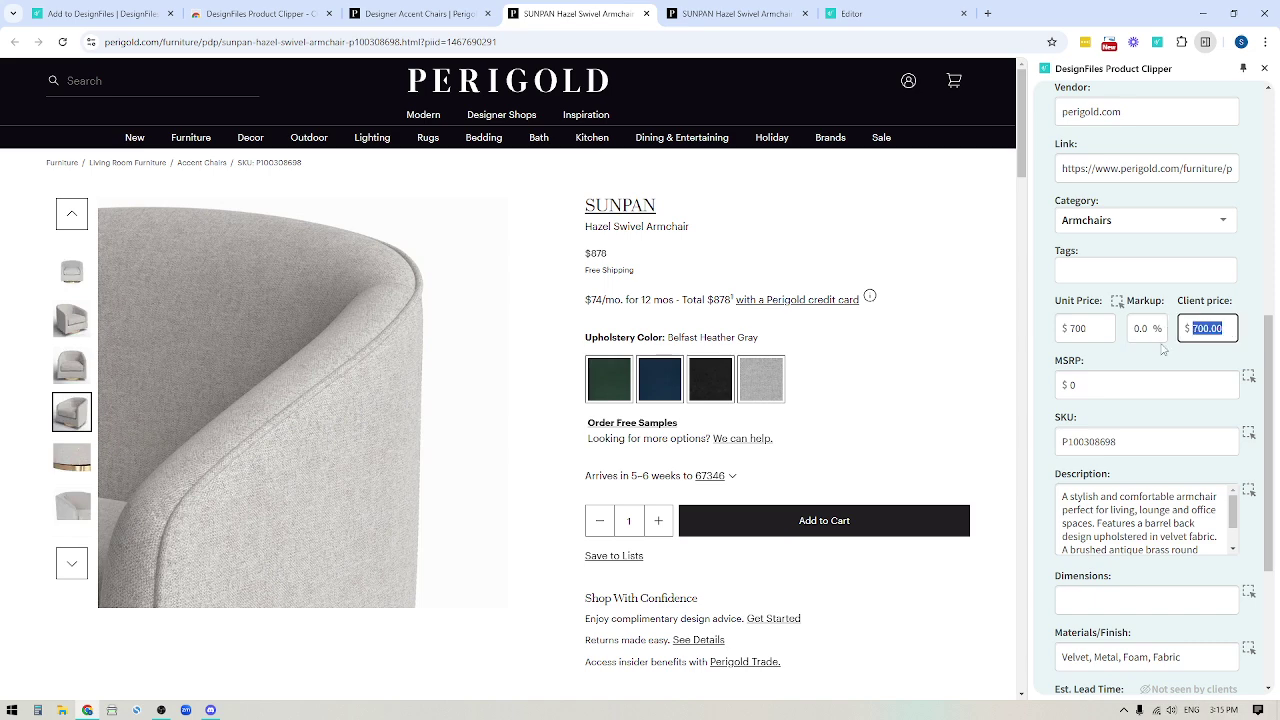
pyautogui.write('915.00')
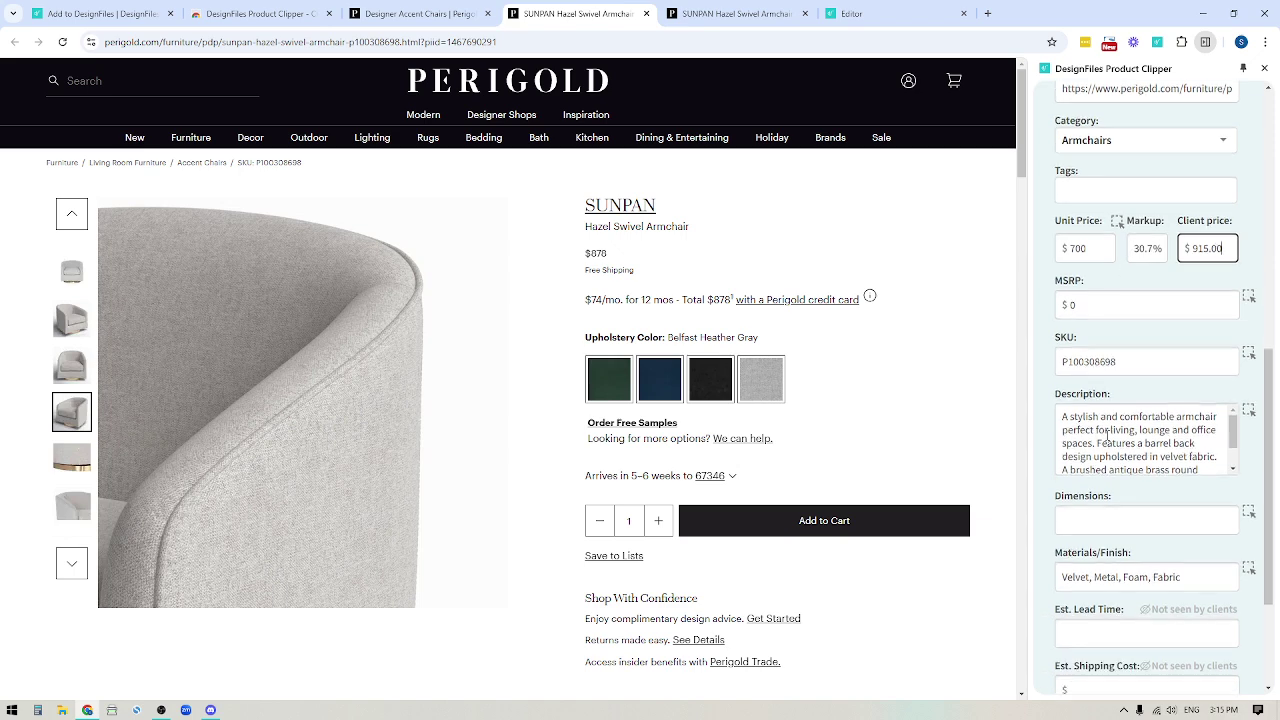
# Fill the item's Dimensions with the overall chair dimension, 28.5" H X 30" W X 30" D, using the picker on the product page's specifications.
pyautogui.scroll(-2, 1123, 348)
pyautogui.scroll(-3, 1123, 310)
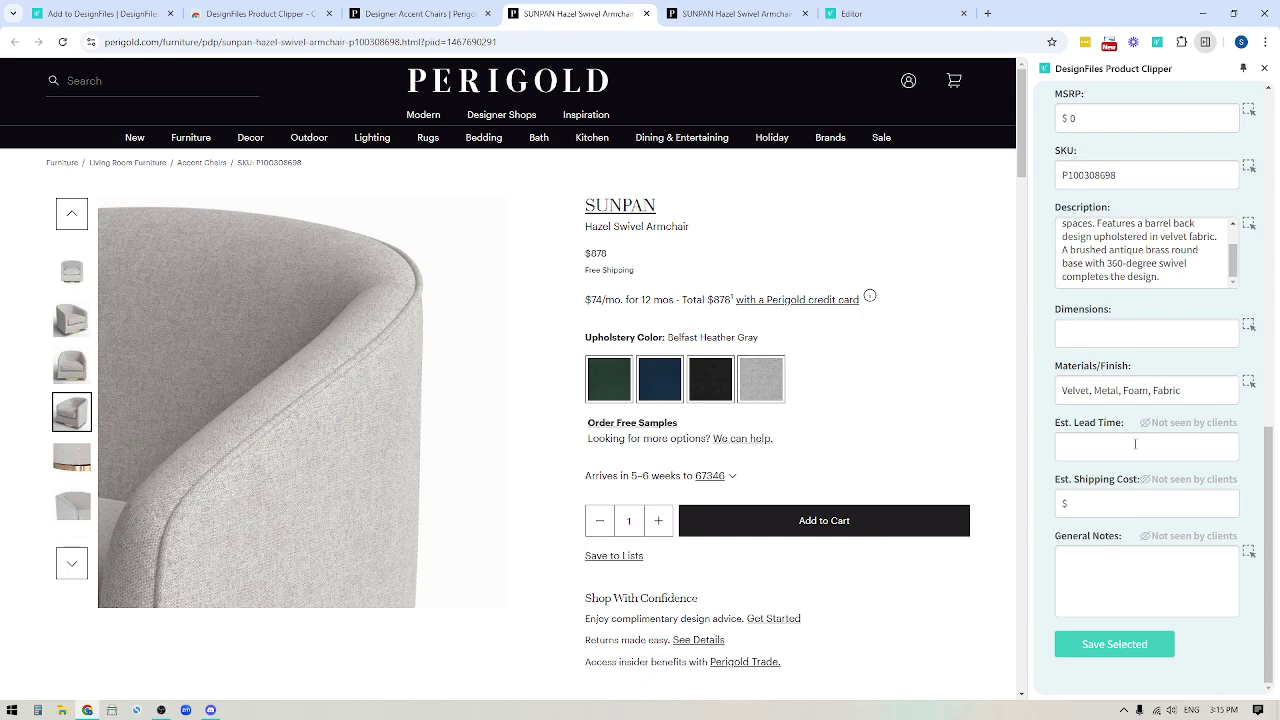
pyautogui.scroll(-5, 800, 543)
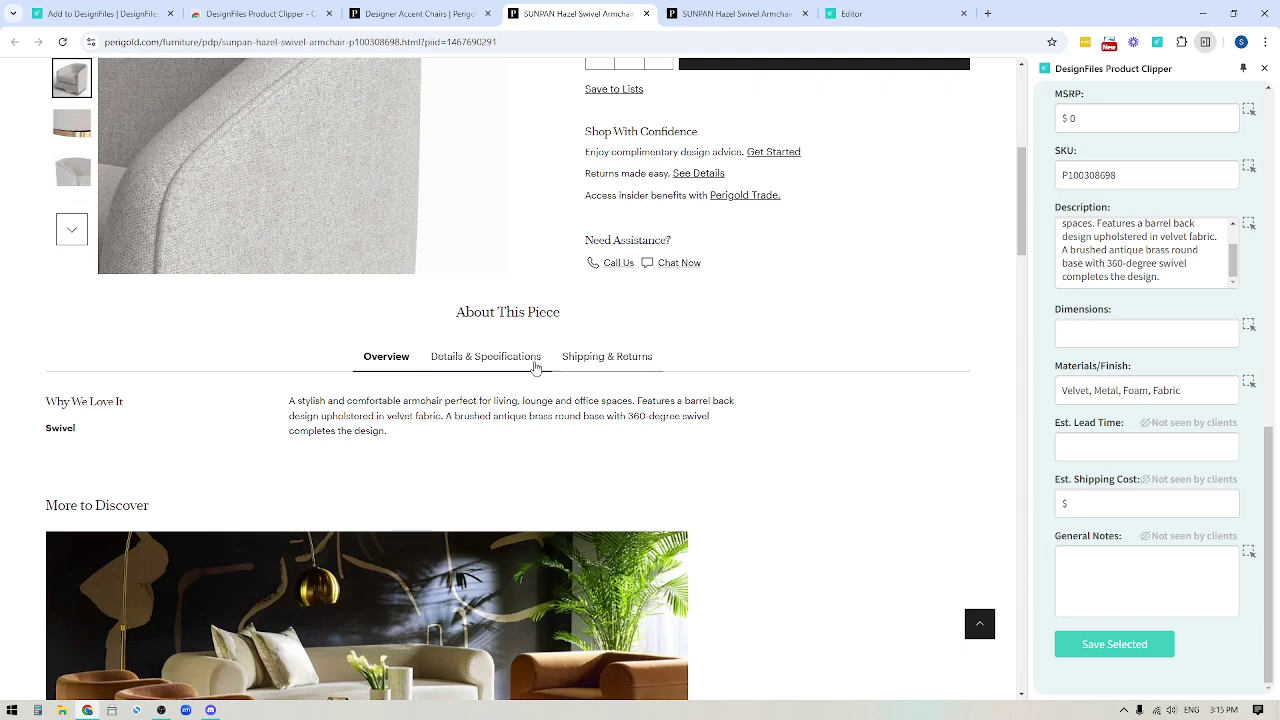
pyautogui.click(536, 362)
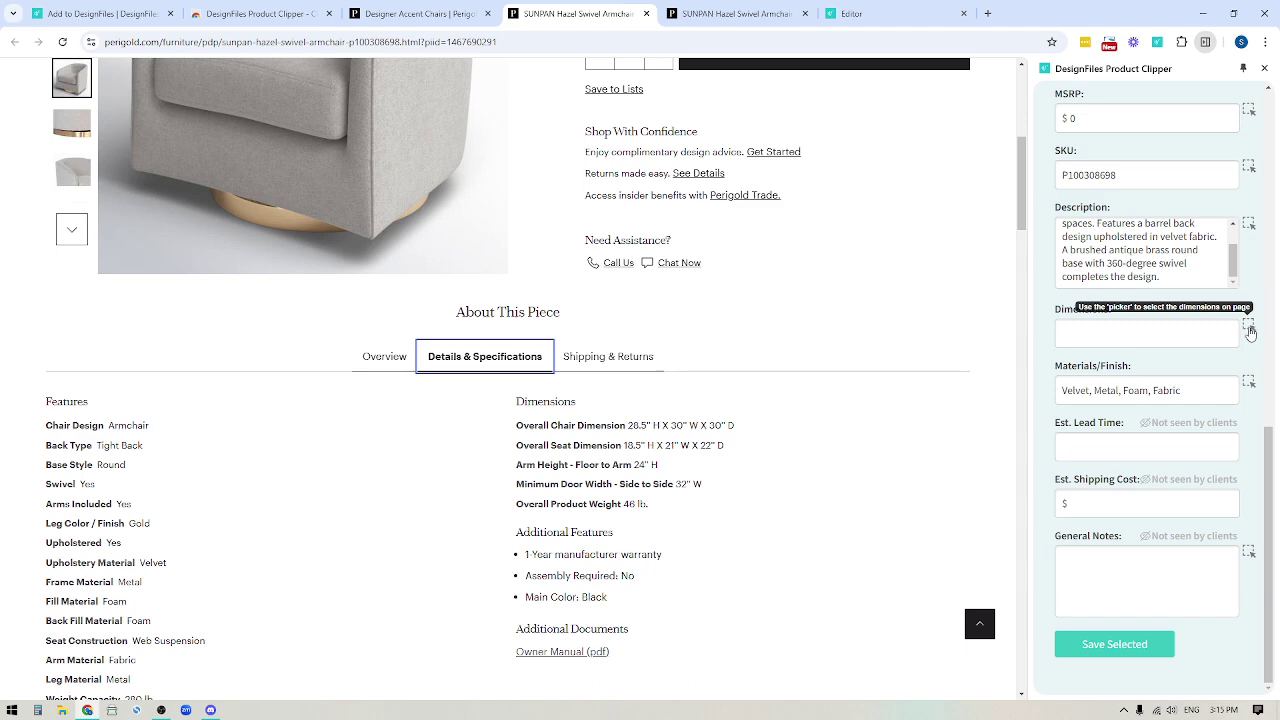
pyautogui.click(1249, 330)
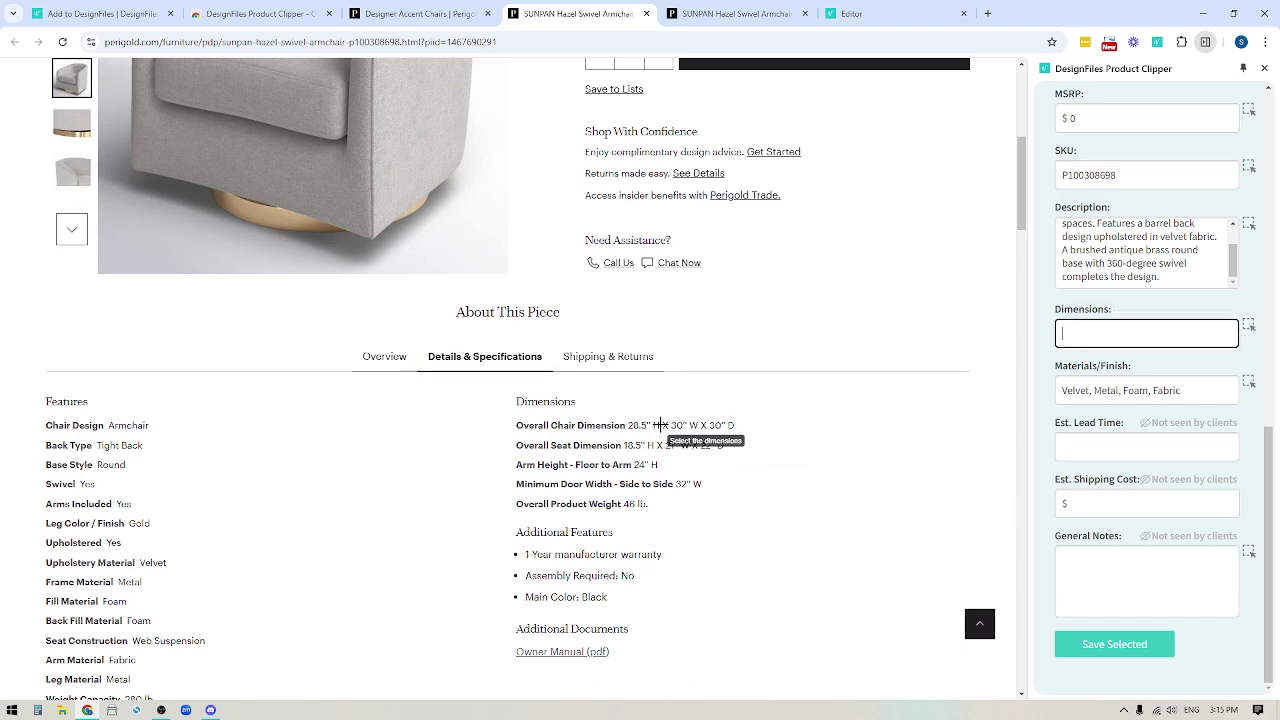
pyautogui.click(663, 425)
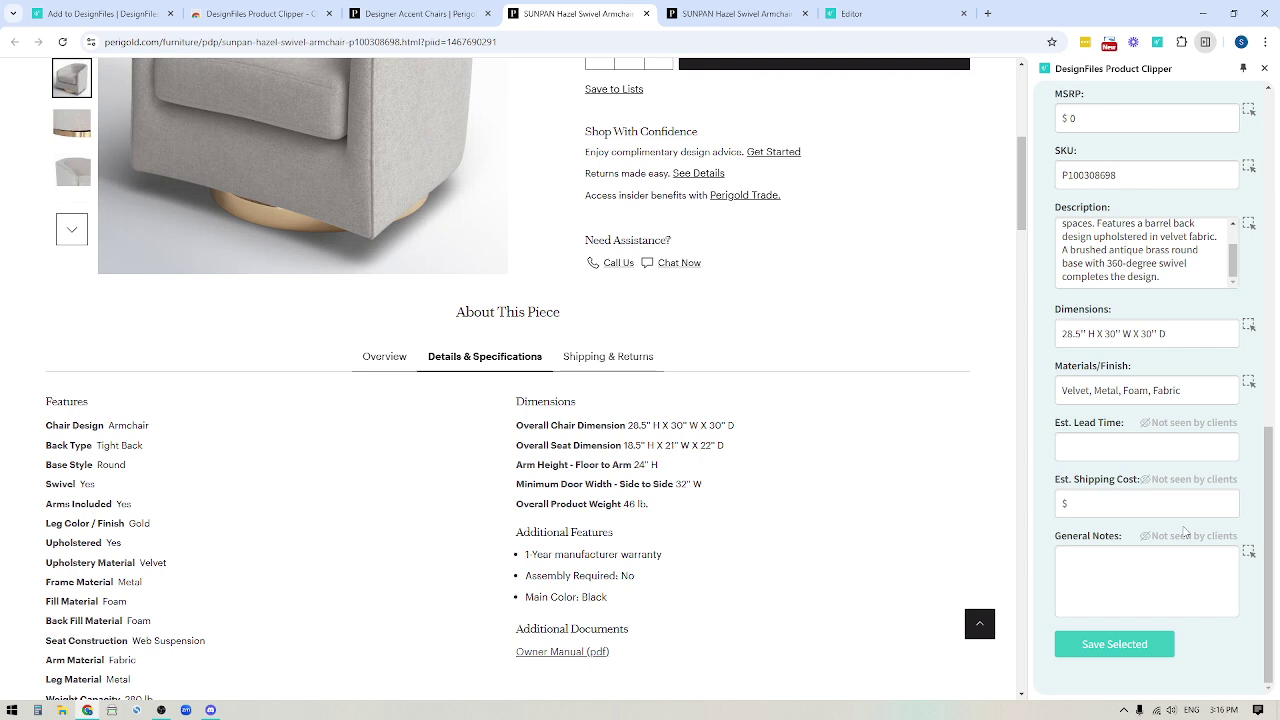
# Save the clipped armchair and close the Product Clipper.
pyautogui.click(1130, 648)
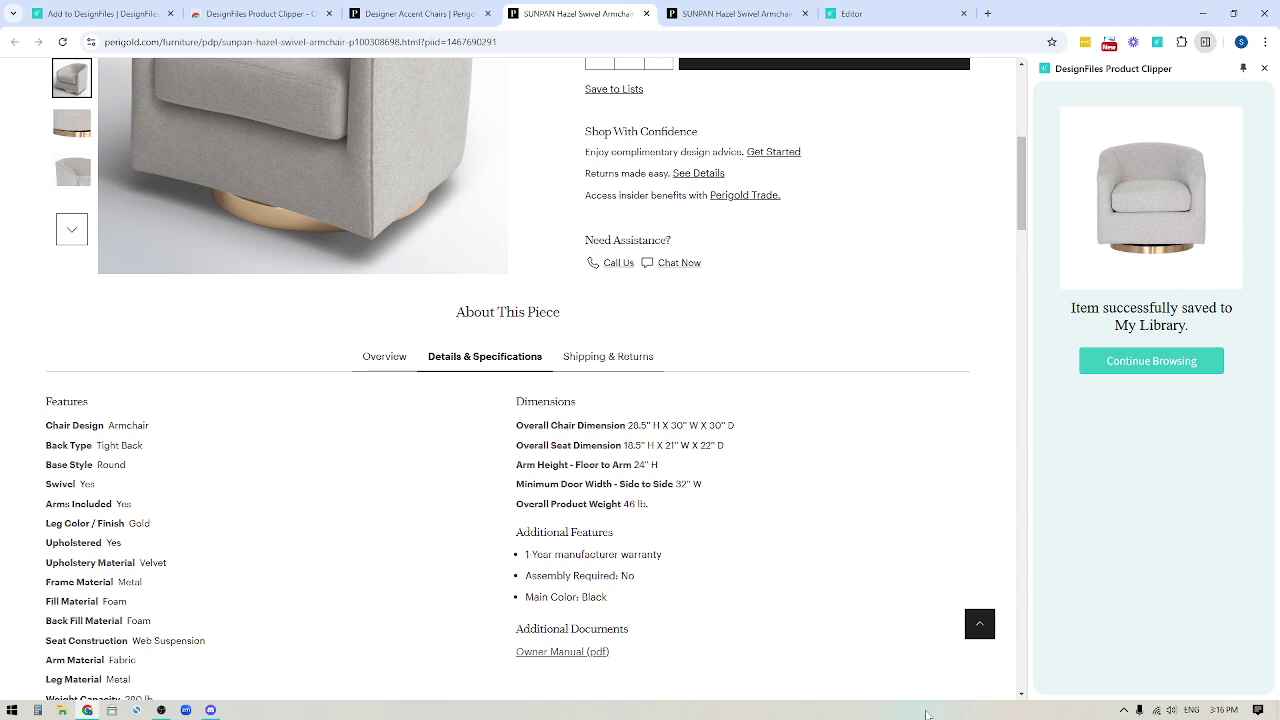
pyautogui.click(1263, 69)
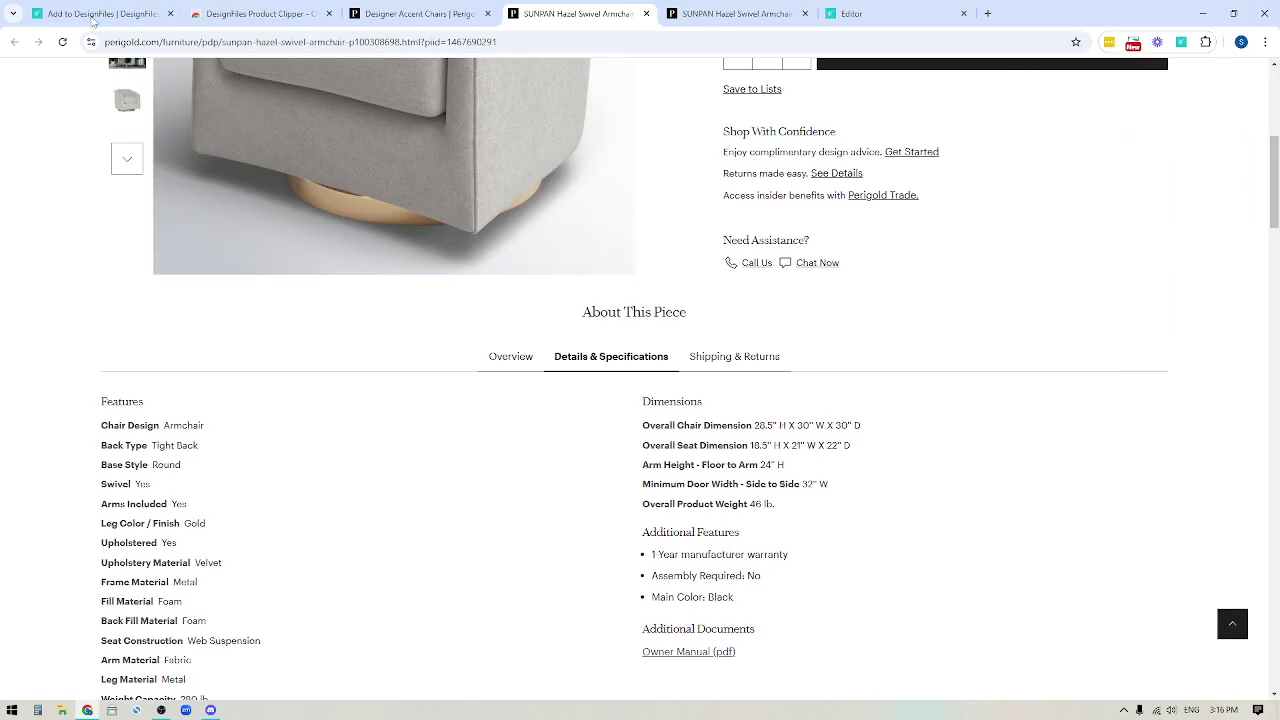
# Switch to DesignFiles and open the first Hazel Swivel Armchair in My Library to review its images and product details.
pyautogui.click(100, 14)
pyautogui.click(176, 88)
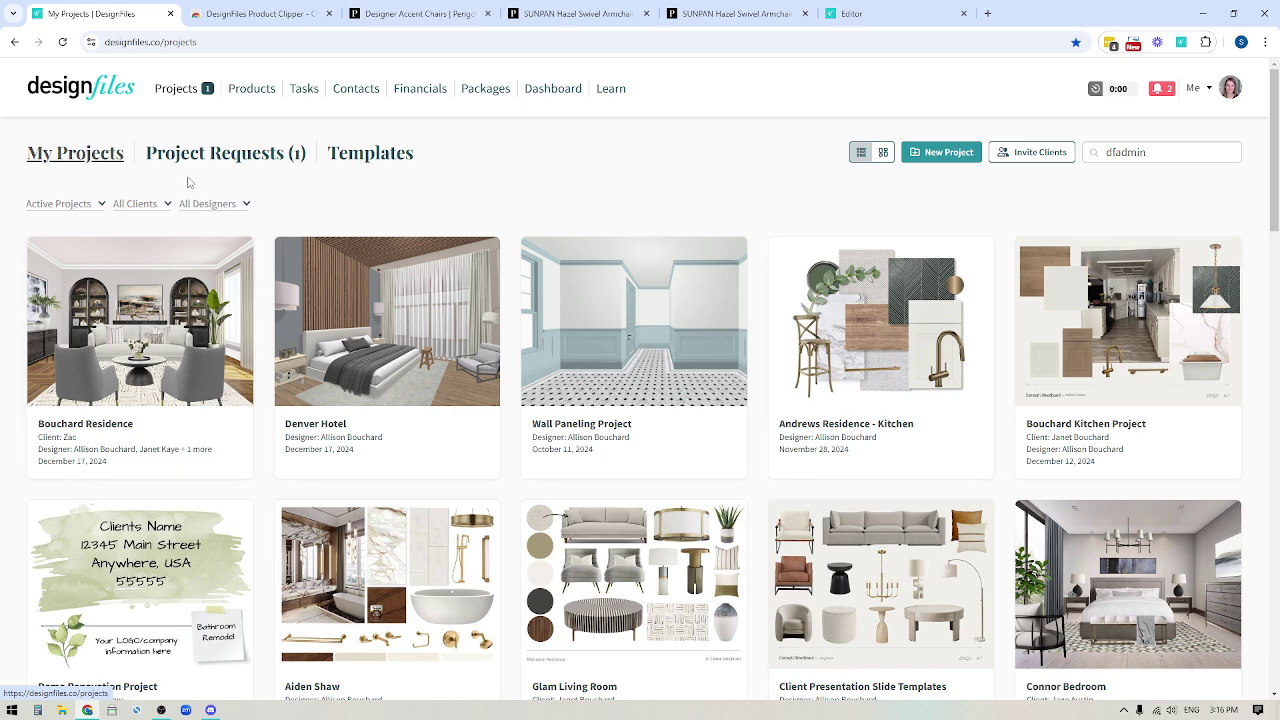
pyautogui.click(251, 88)
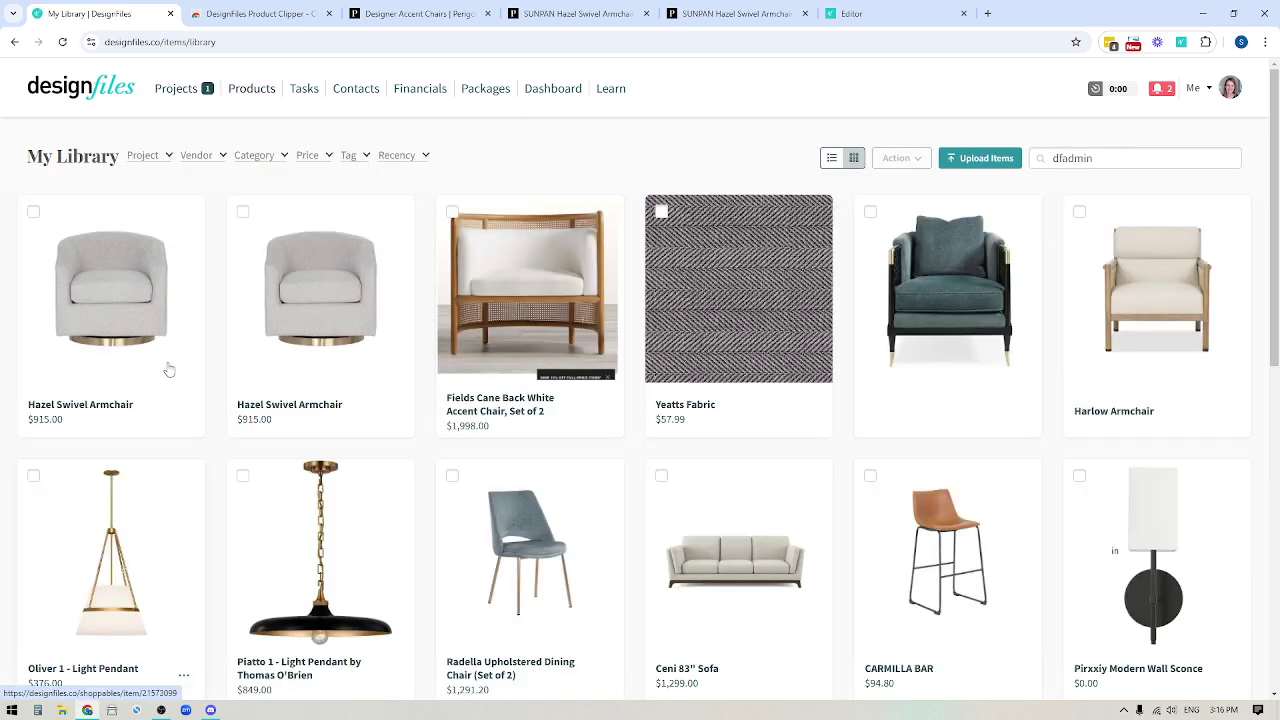
pyautogui.click(108, 326)
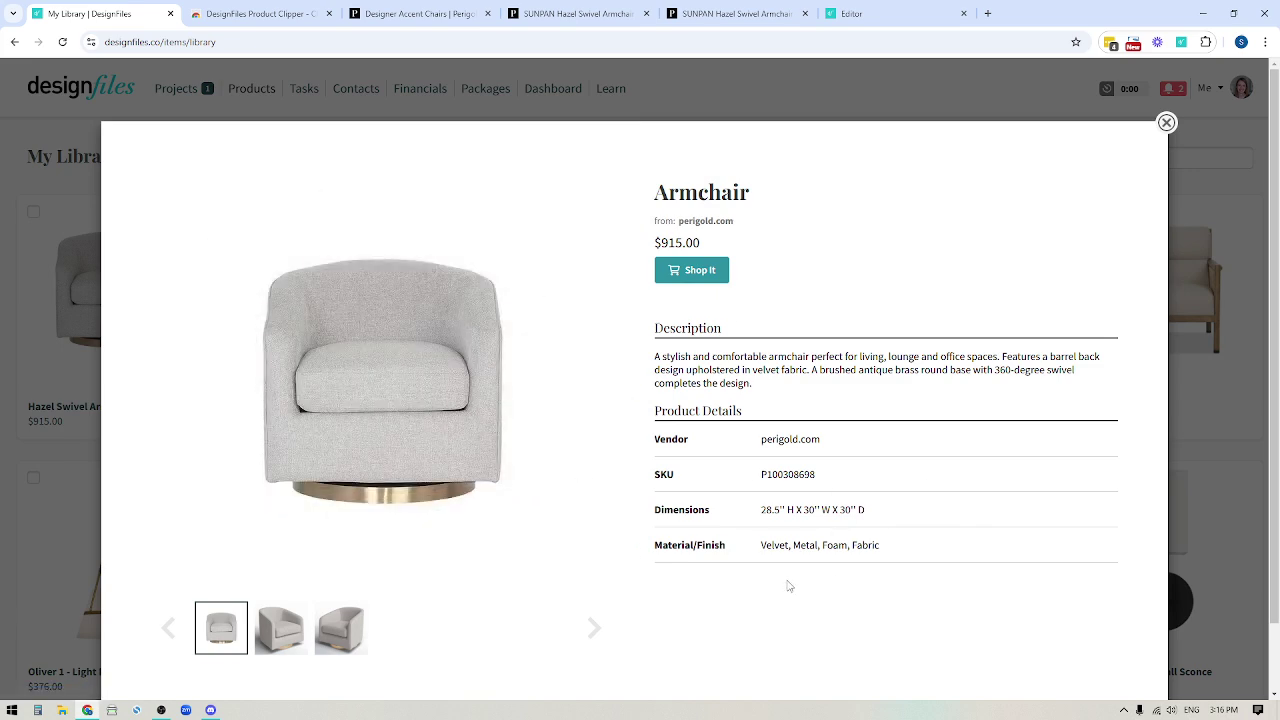
# In the Concept Board editor, cycle through the first library armchair's images and place its front view at the board's left edge, beside the coffee table.
pyautogui.click(900, 14)
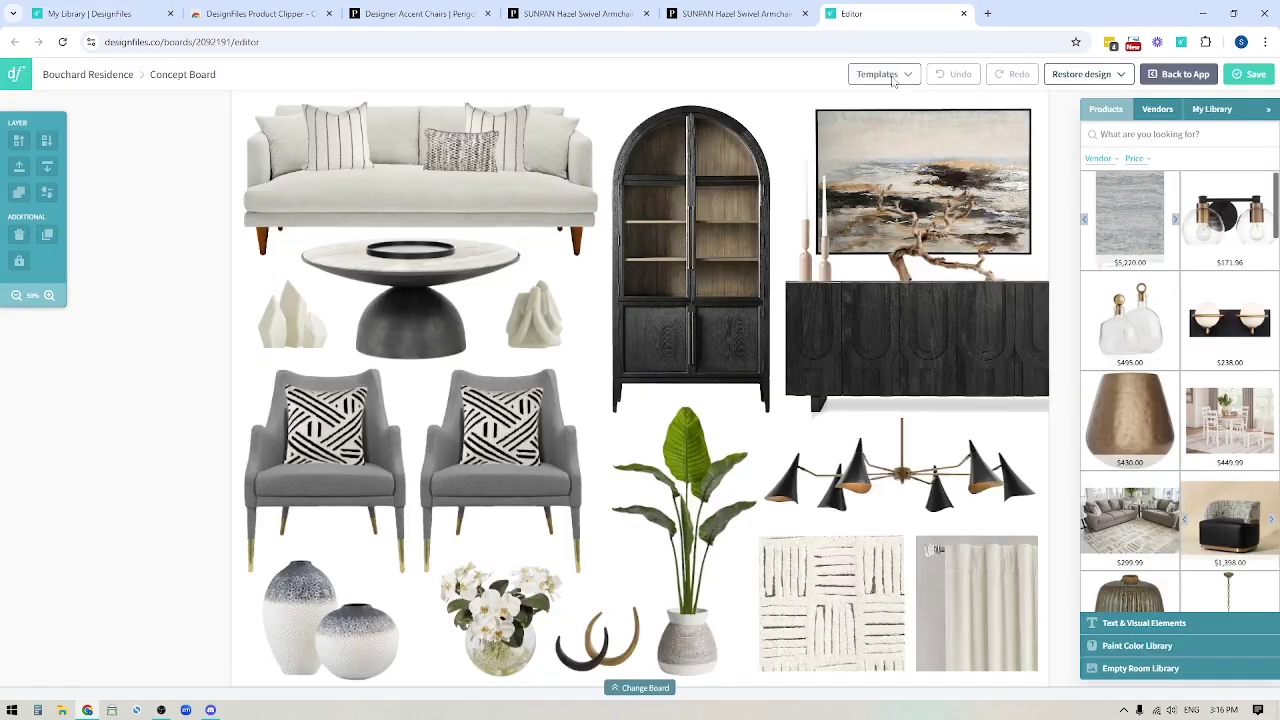
pyautogui.click(1212, 108)
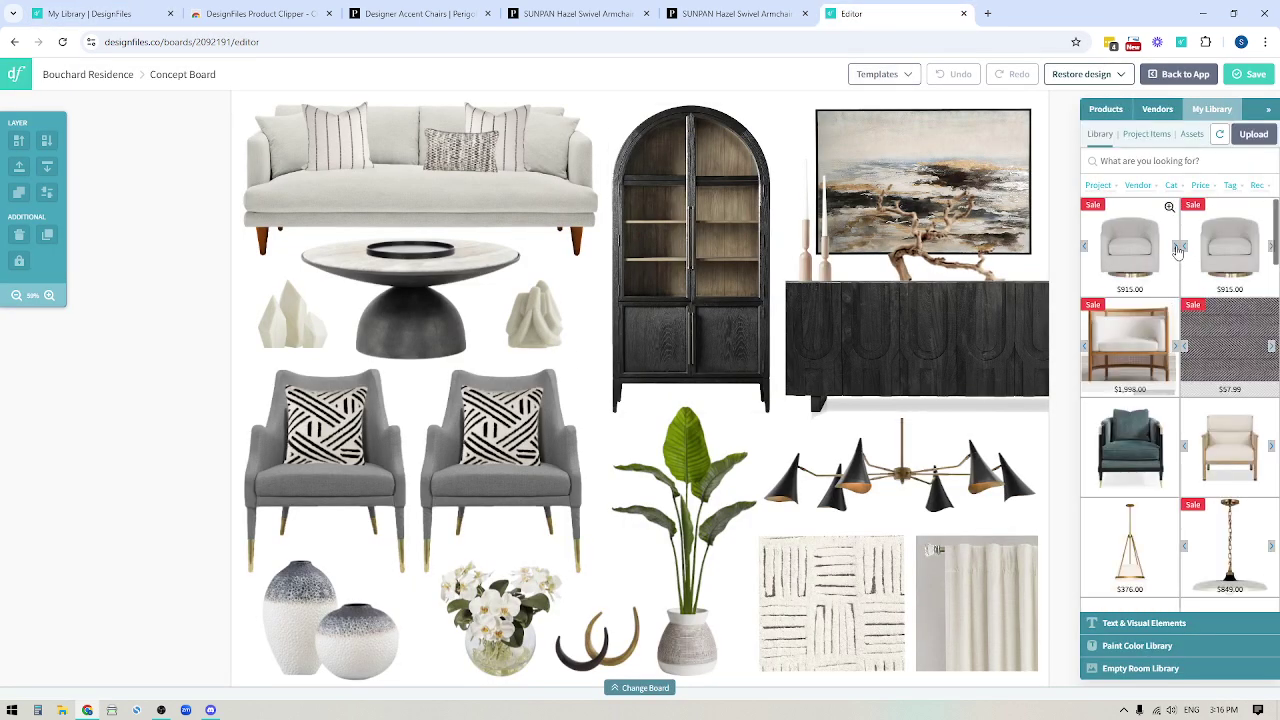
pyautogui.click(1178, 247)
pyautogui.click(1178, 248)
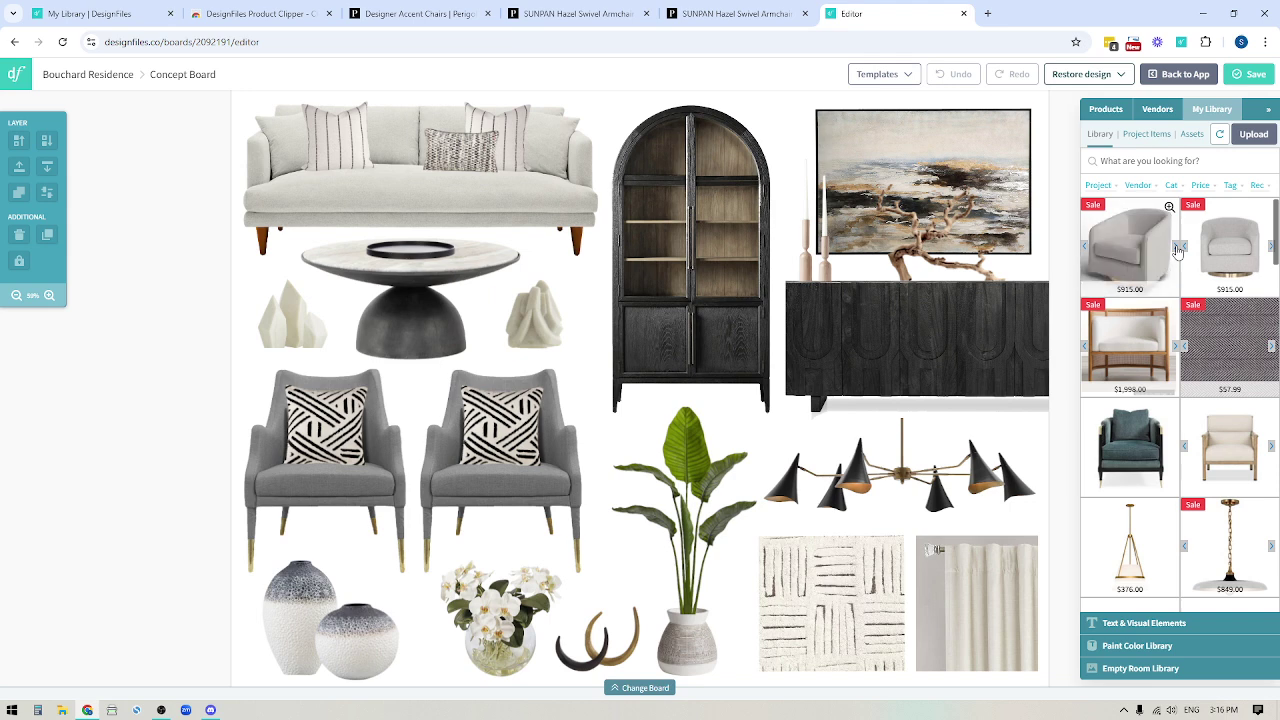
pyautogui.click(1178, 248)
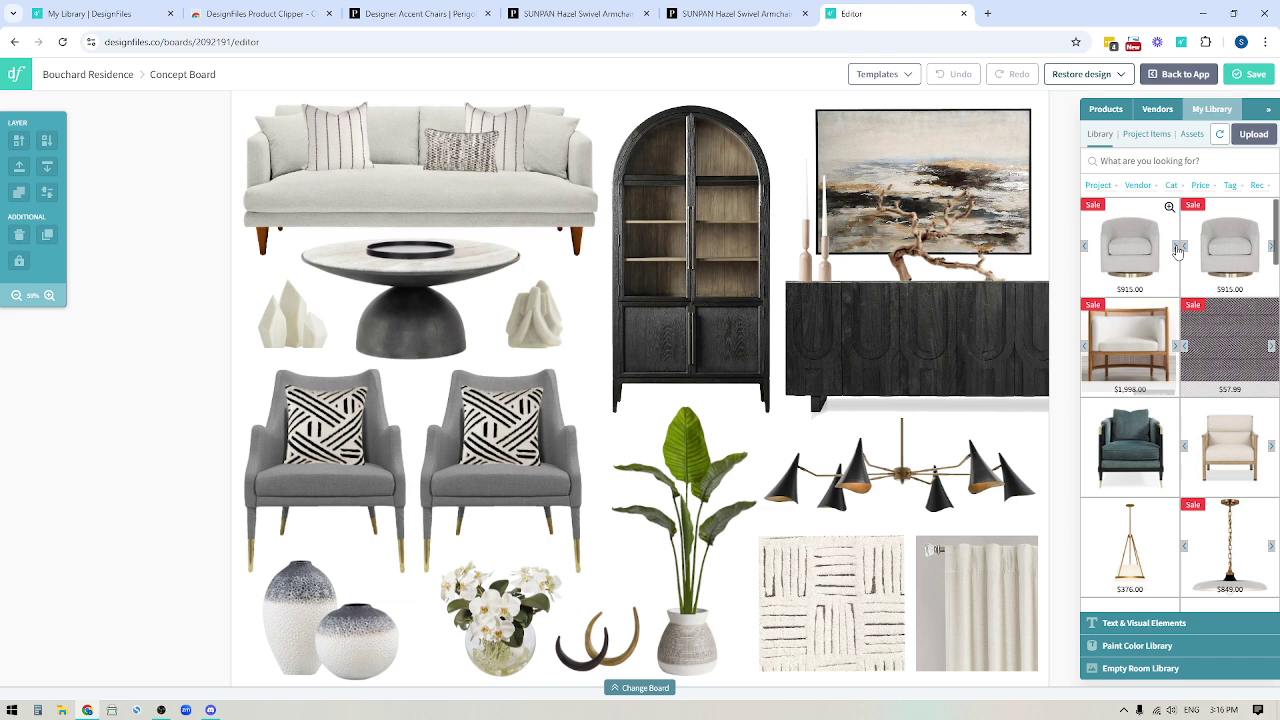
pyautogui.moveTo(1127, 258); pyautogui.dragTo(193, 370)
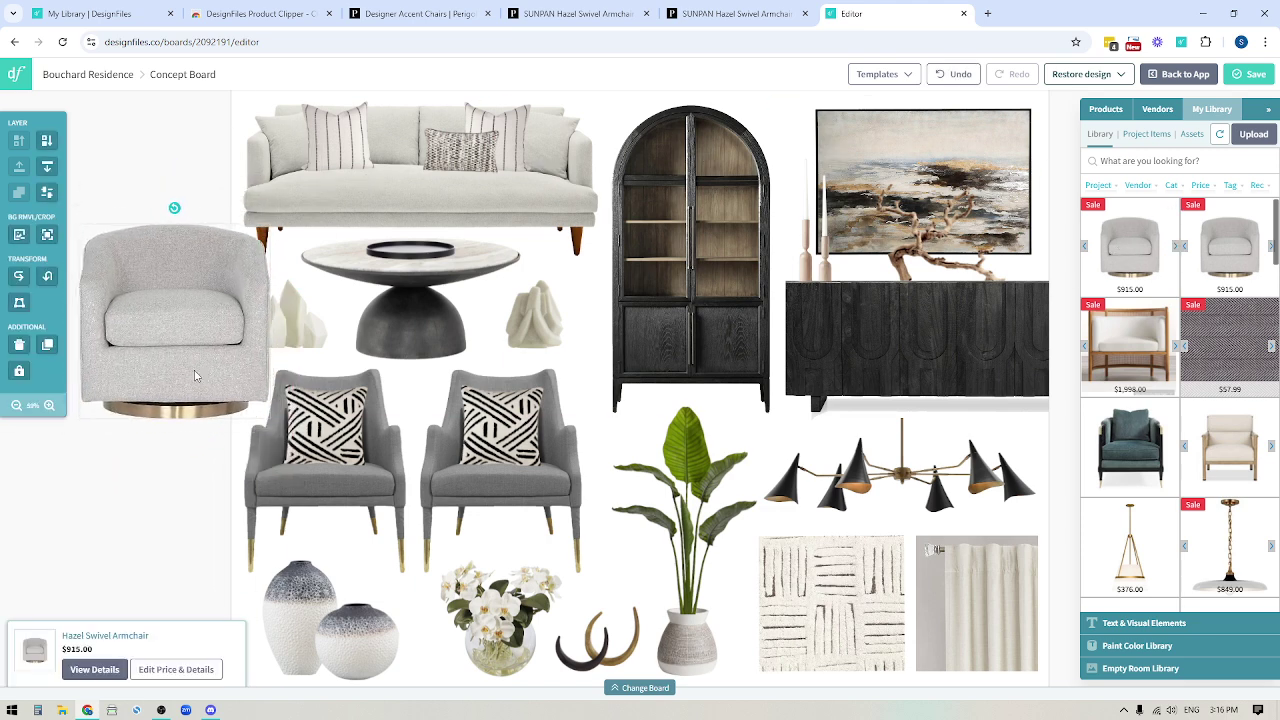